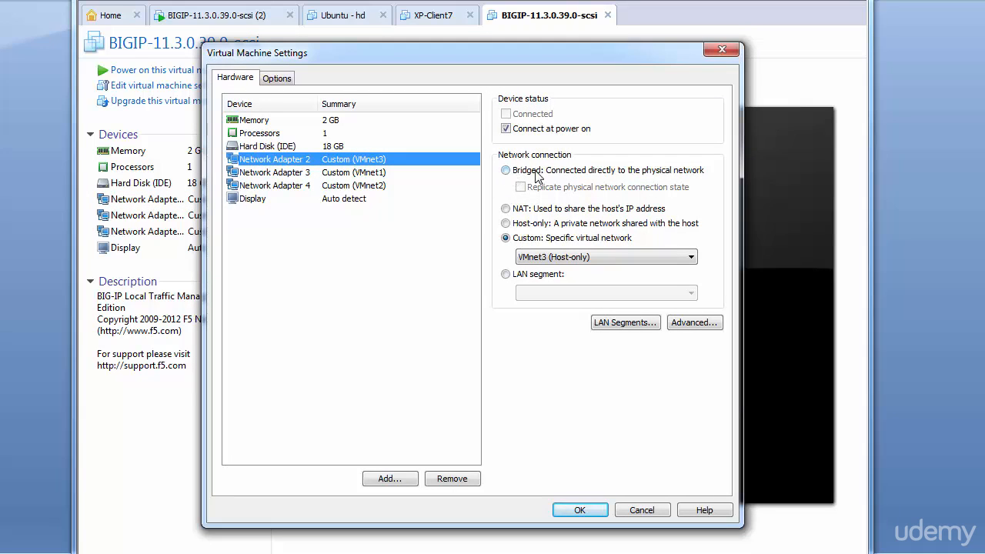
Step: Set Network Adapter 2 of the BIGIP-11.3.0.39.0-scsi virtual machine to Bridged and power the machine on
click(506, 172)
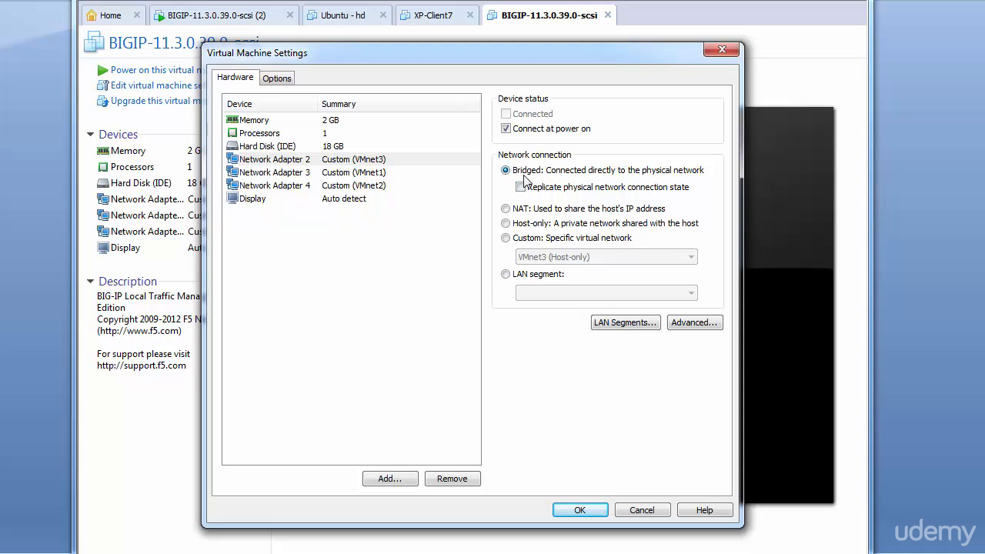
click(582, 510)
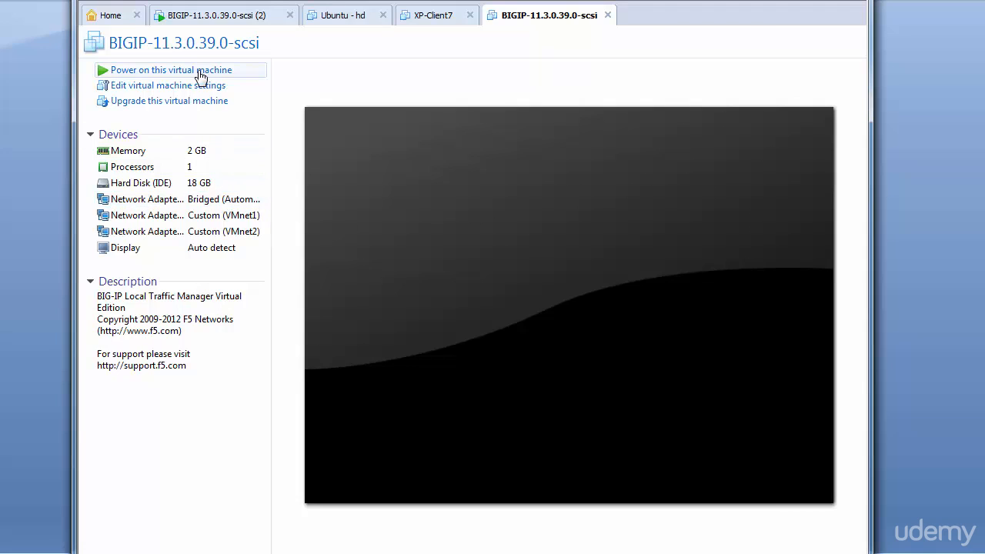
click(200, 71)
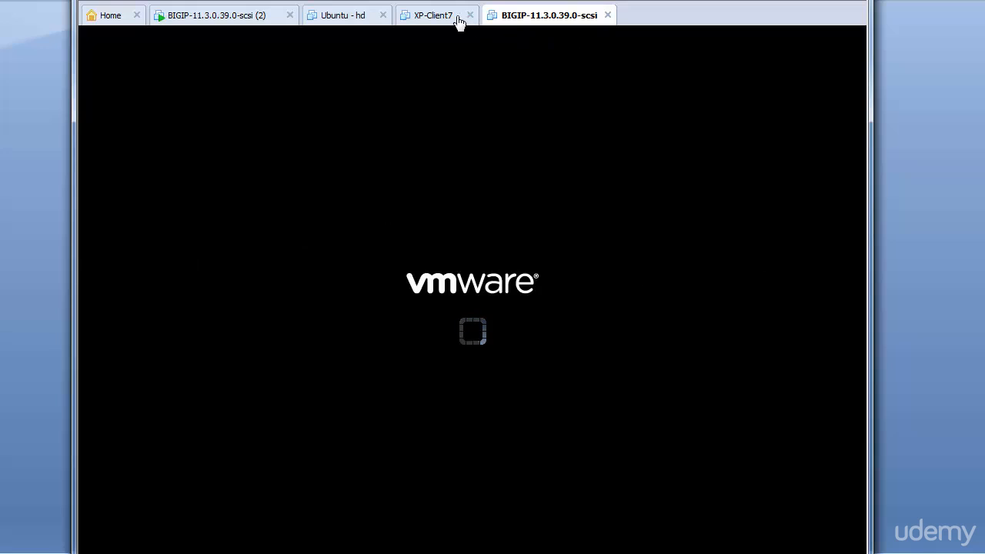
Step: Power on the XP-Client7 virtual machine and return to the BIGIP-11.3.0.39.0-scsi console, bringing its window fully into view
click(444, 17)
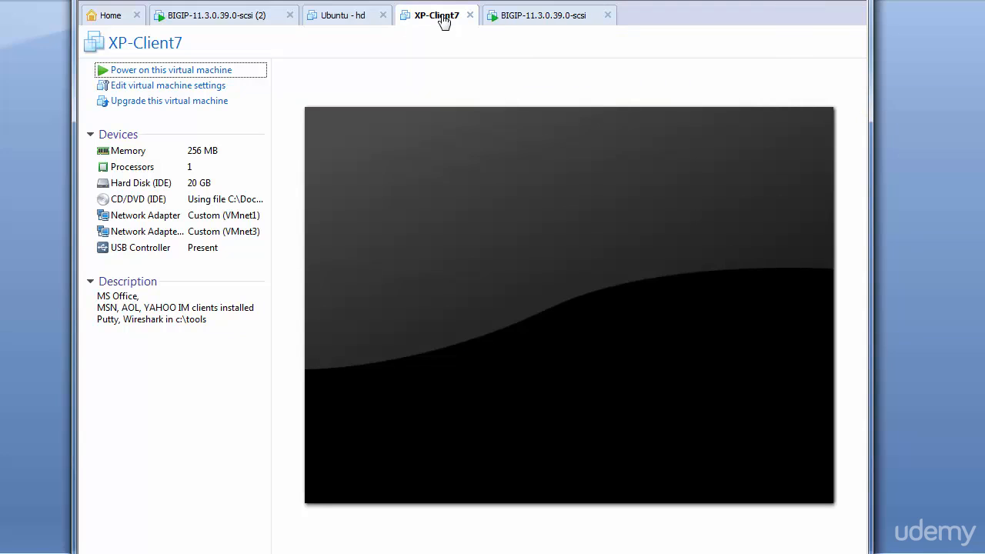
click(208, 72)
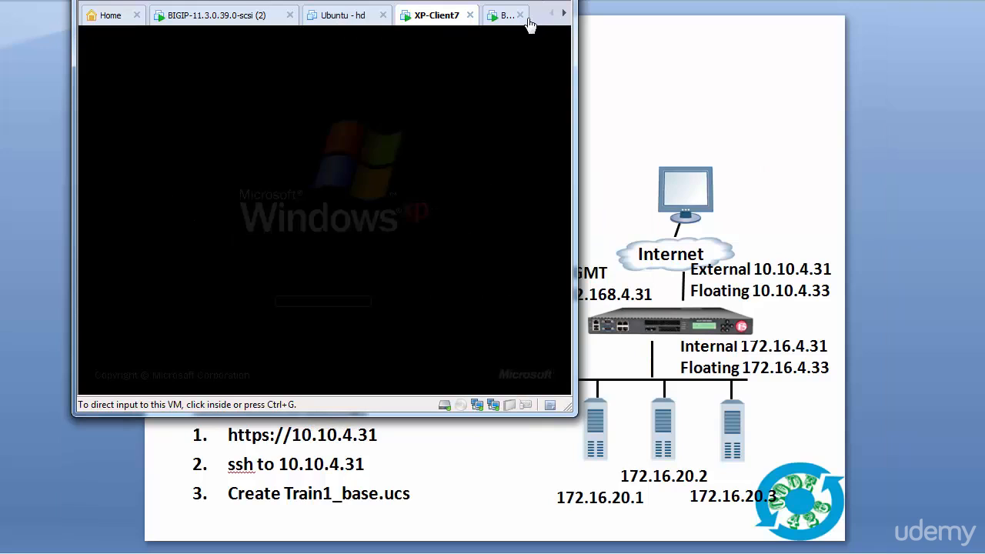
click(504, 15)
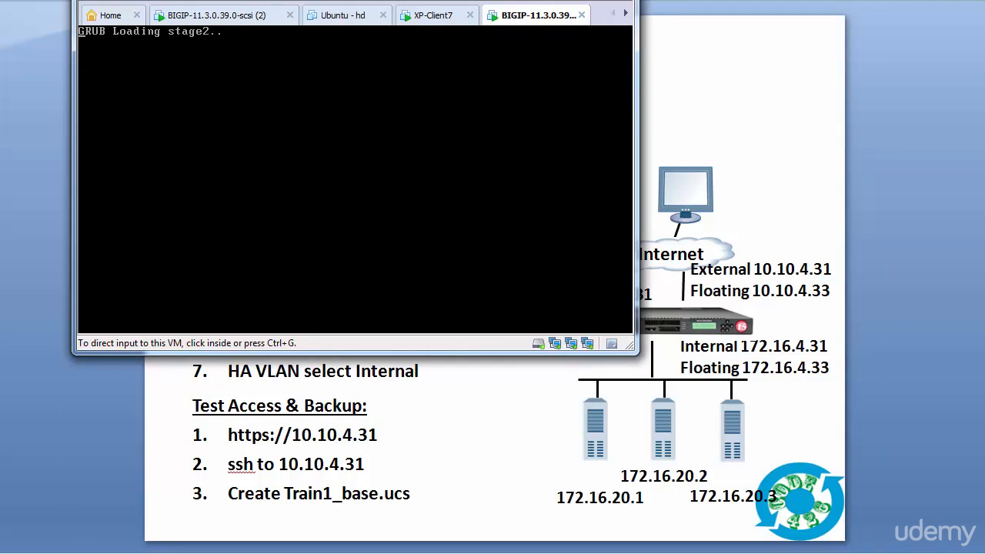
drag(426, 0, 551, 44)
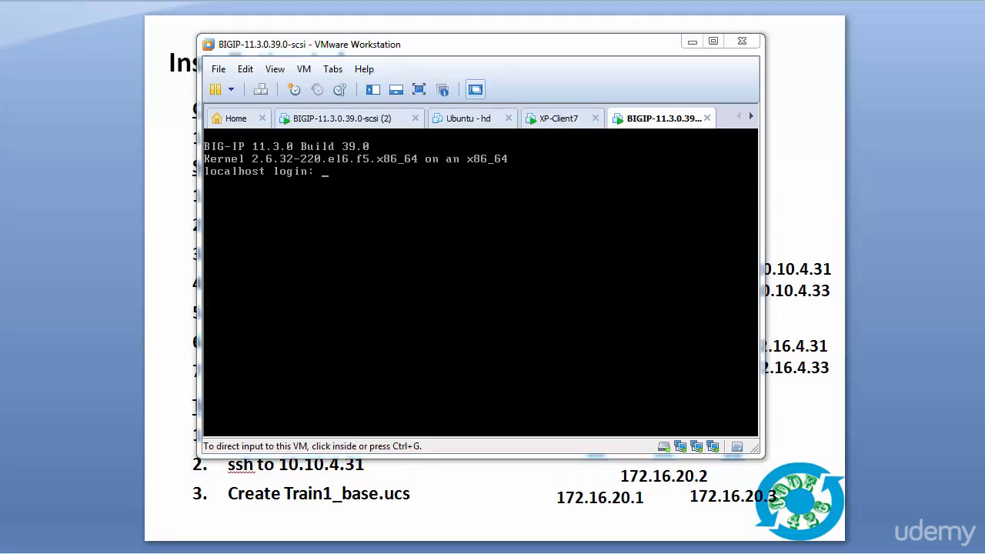
Step: Log in to the BIG-IP console as root with the account password
click(340, 183)
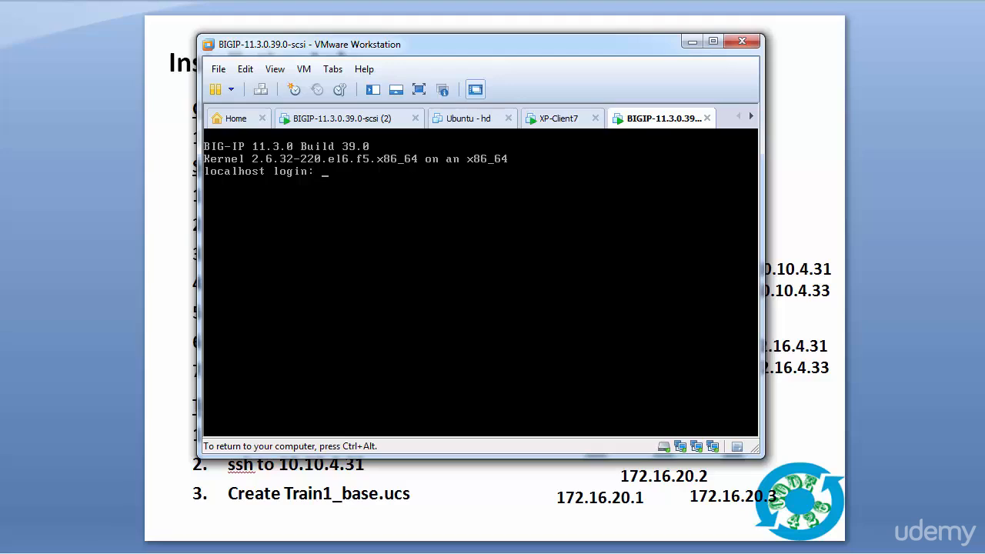
text(root)
key(Return)
key(Return)
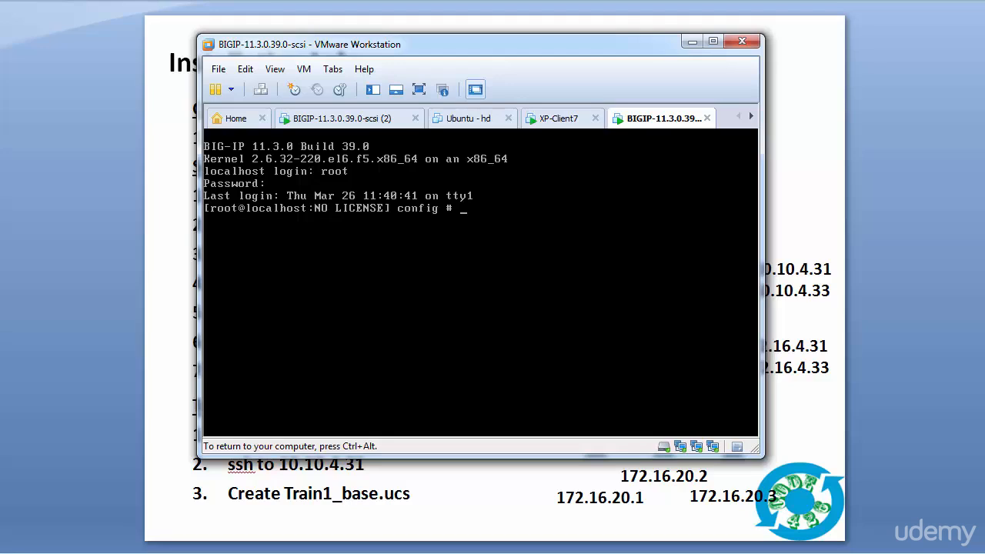
Step: Display the management interface's network configuration with ifconfig eth0 and release input from the virtual machine
text(ifconfig eth0)
key(Return)
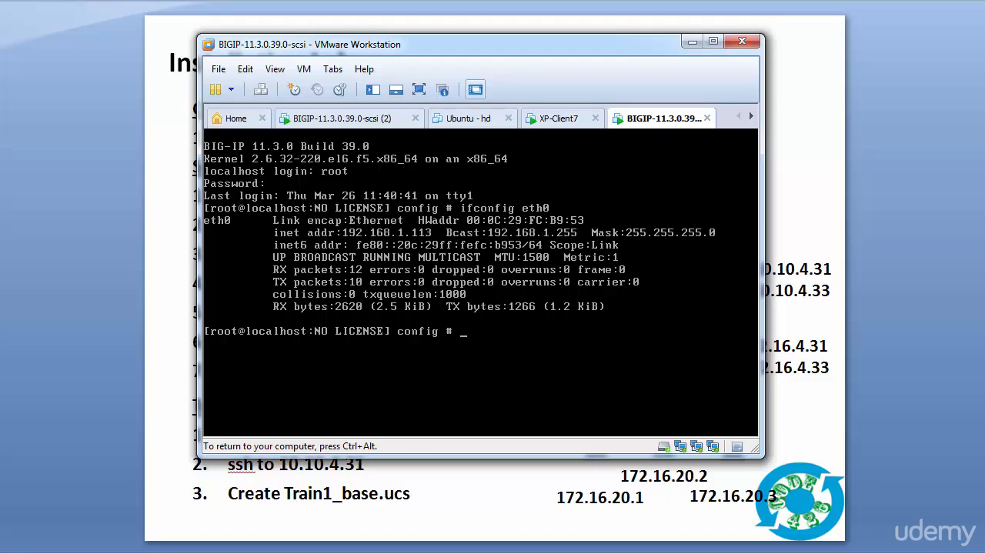
key(ctrl+alt)
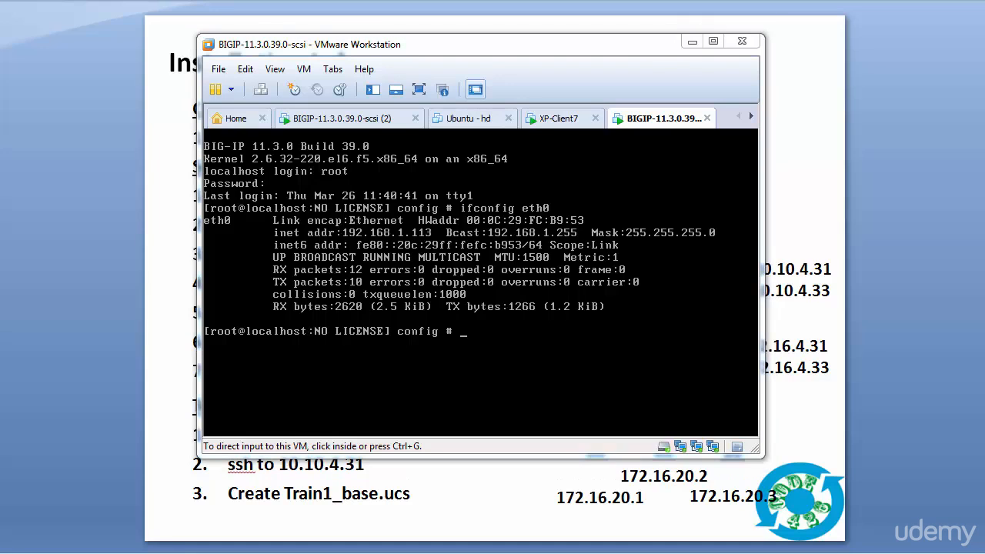
drag(548, 553, 537, 0)
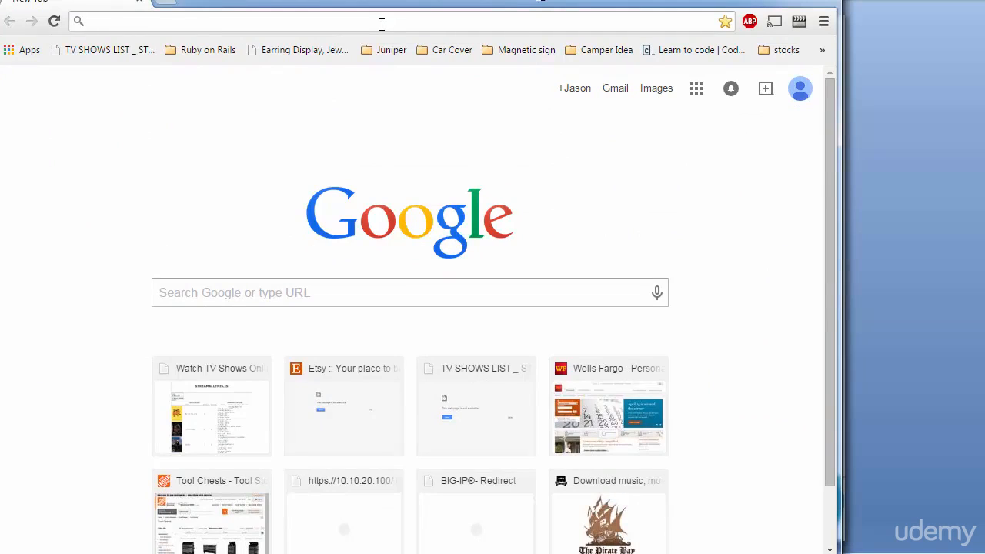
click(381, 23)
text(https)
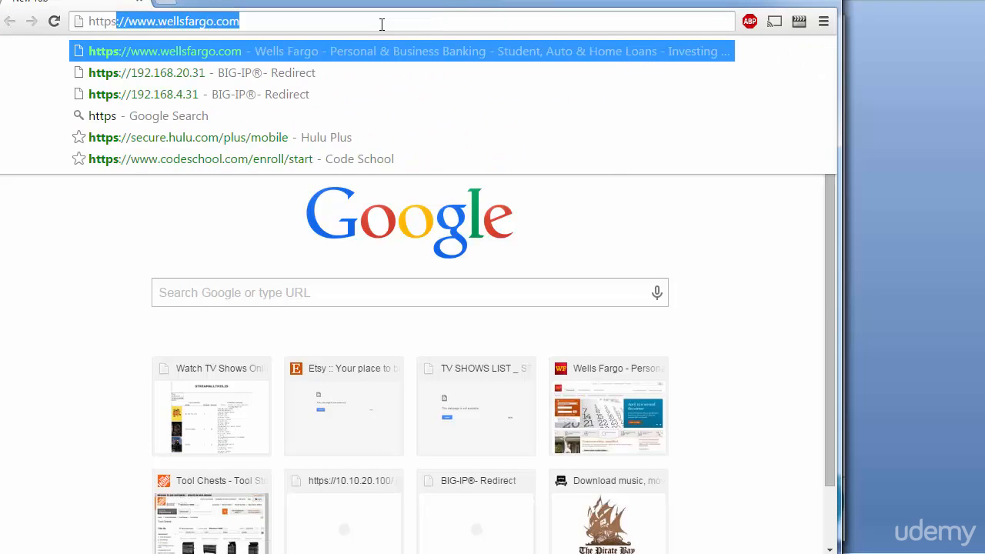
text(://)
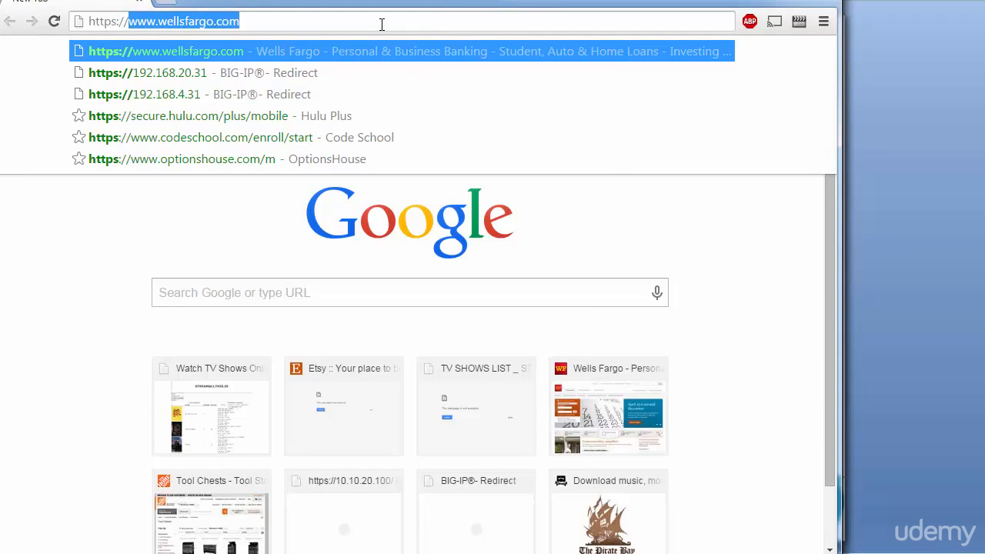
text(192.168.)
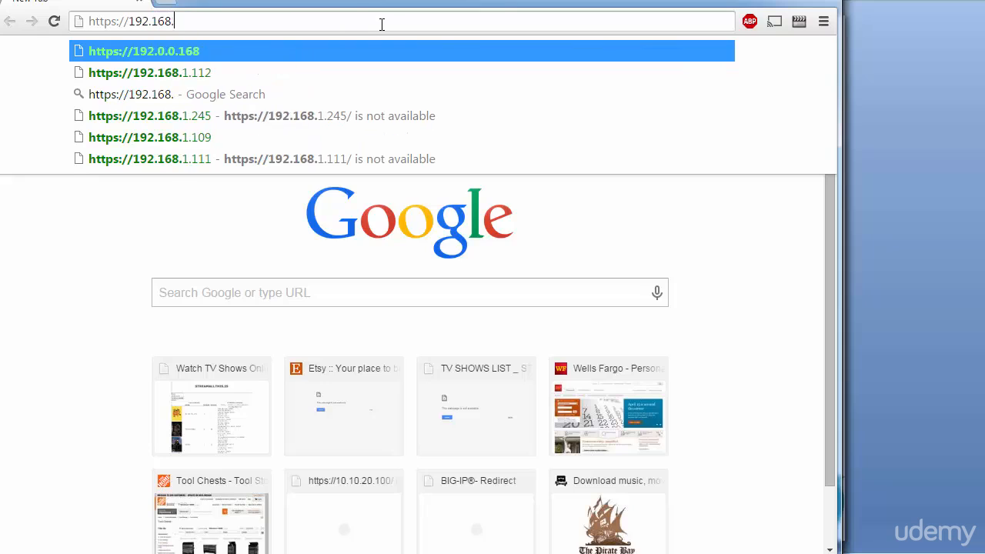
text(1.113)
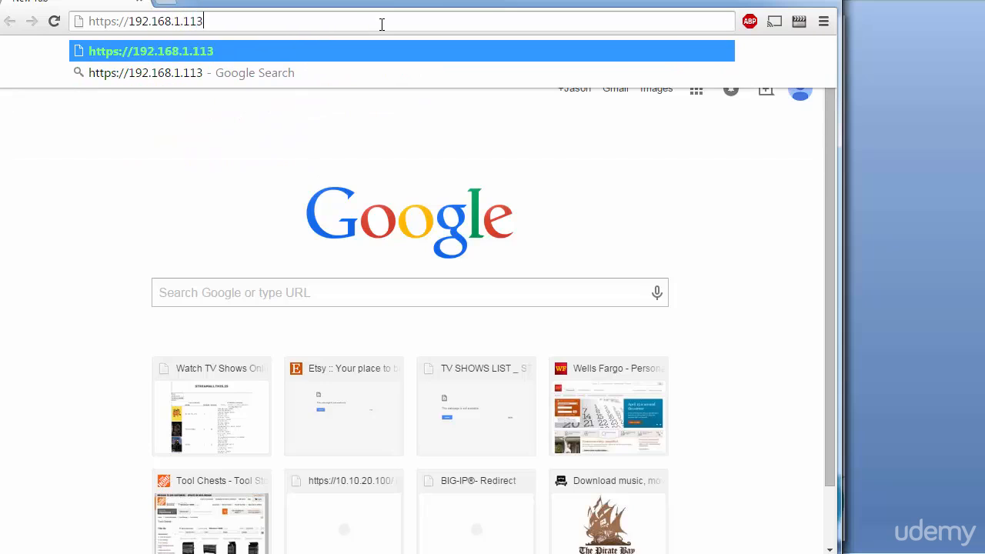
key(Return)
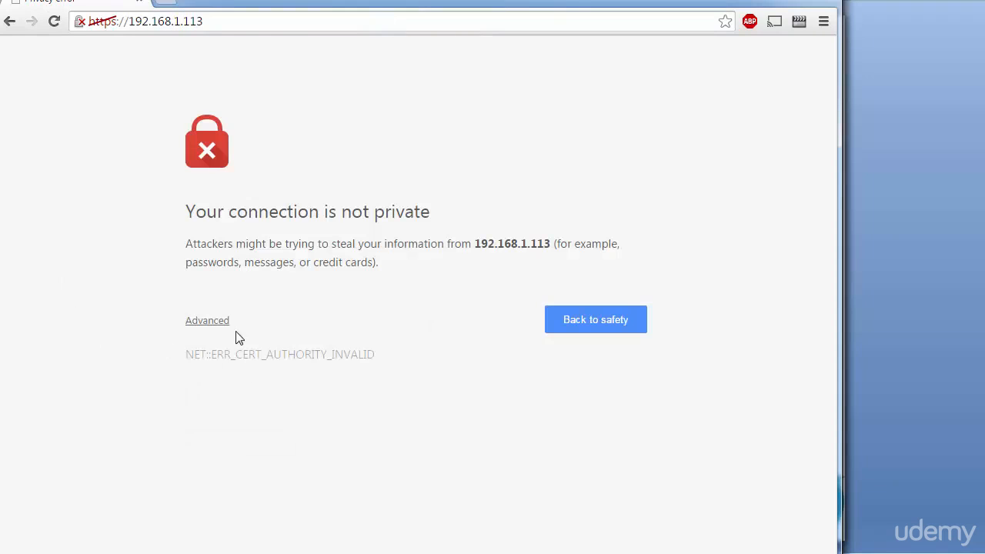
click(227, 323)
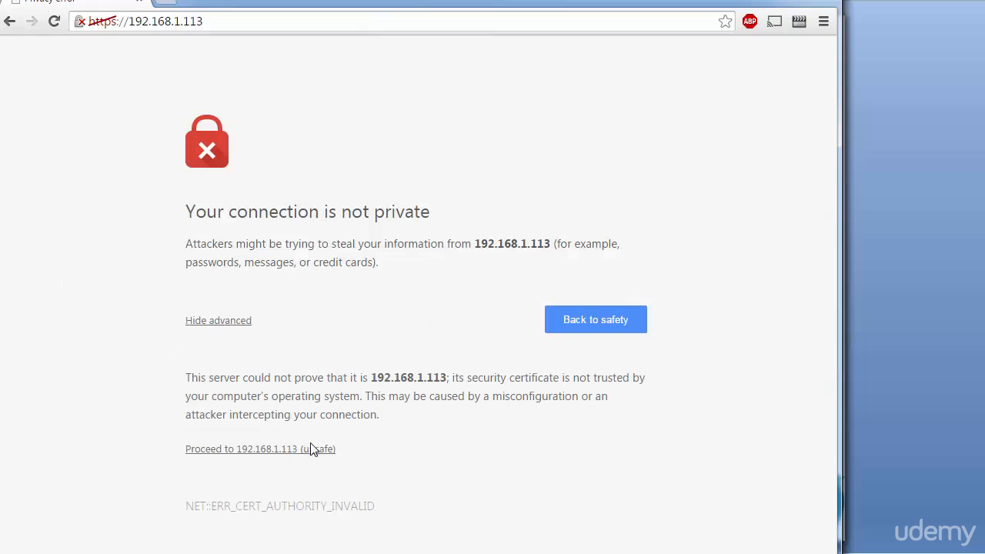
click(312, 449)
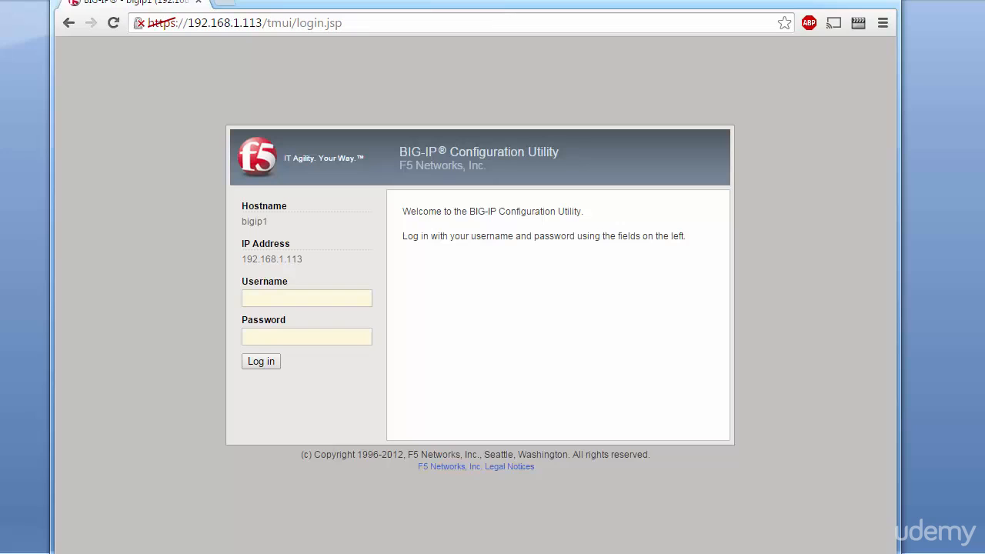
Step: Log in to the BIG-IP Configuration Utility as admin with the account password
click(324, 300)
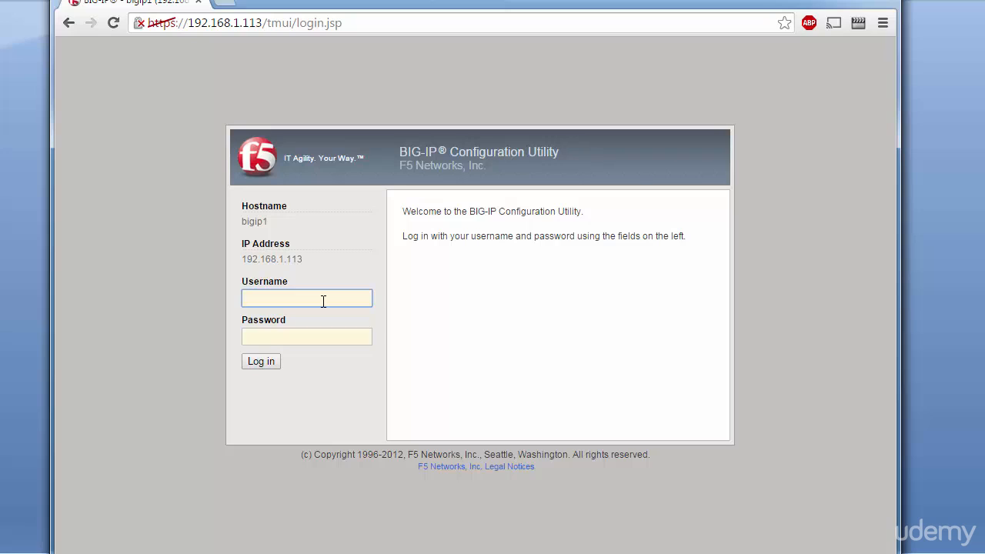
text(admin)
key(Tab)
text(admin)
key(Return)
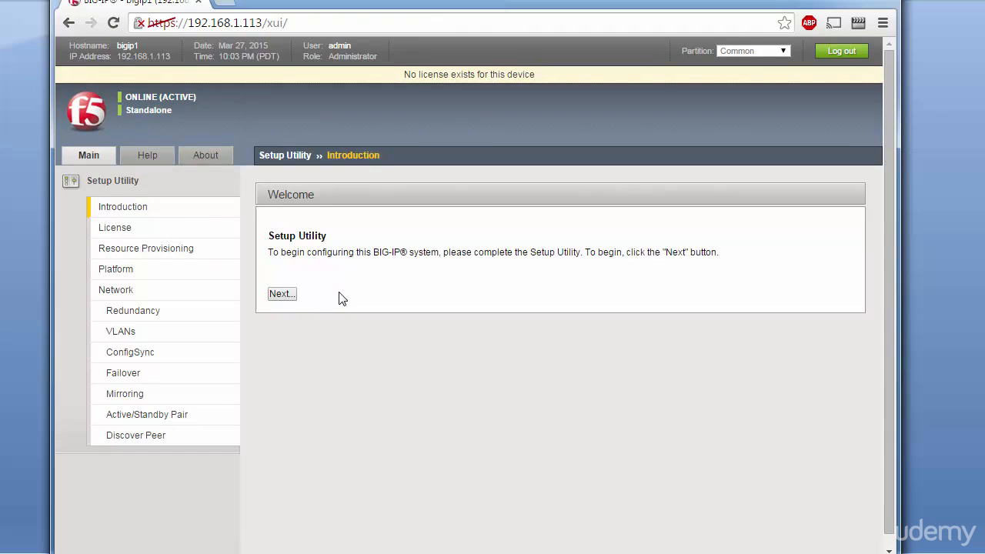
Step: Begin the Setup Utility and start license activation, ready at the Base Registration Key entry
click(280, 294)
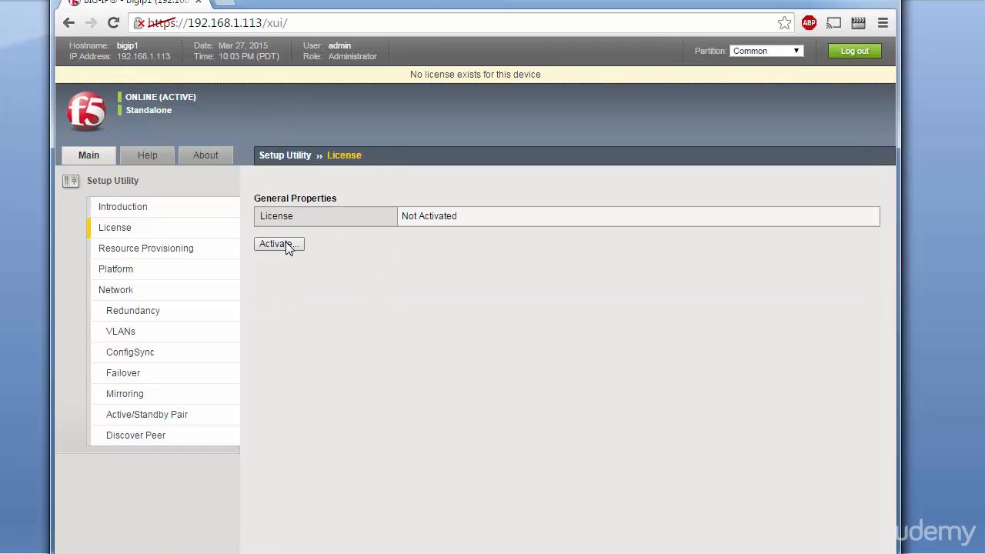
click(285, 243)
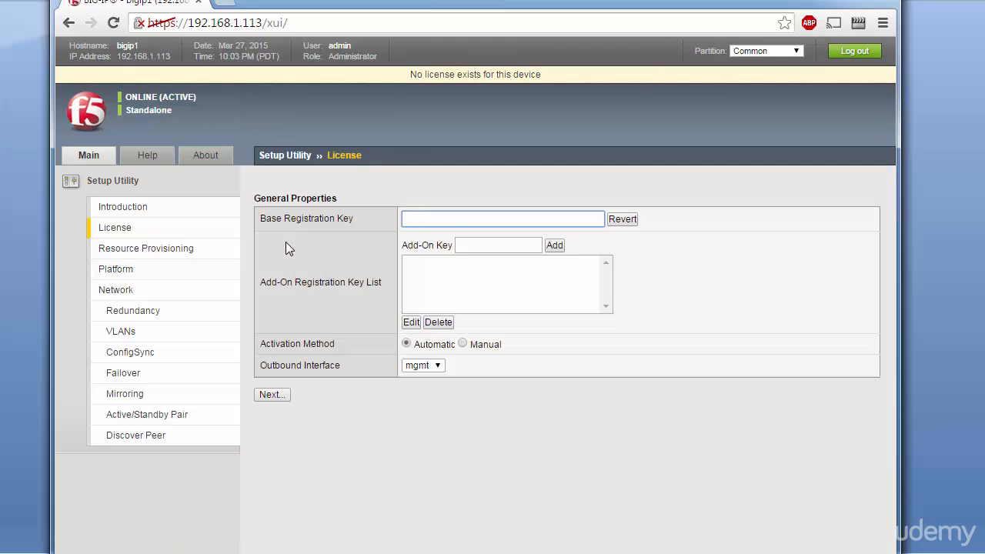
click(459, 219)
Step: Switch to the F5 trial registration e-mail and copy the second registration key
key(alt+Tab)
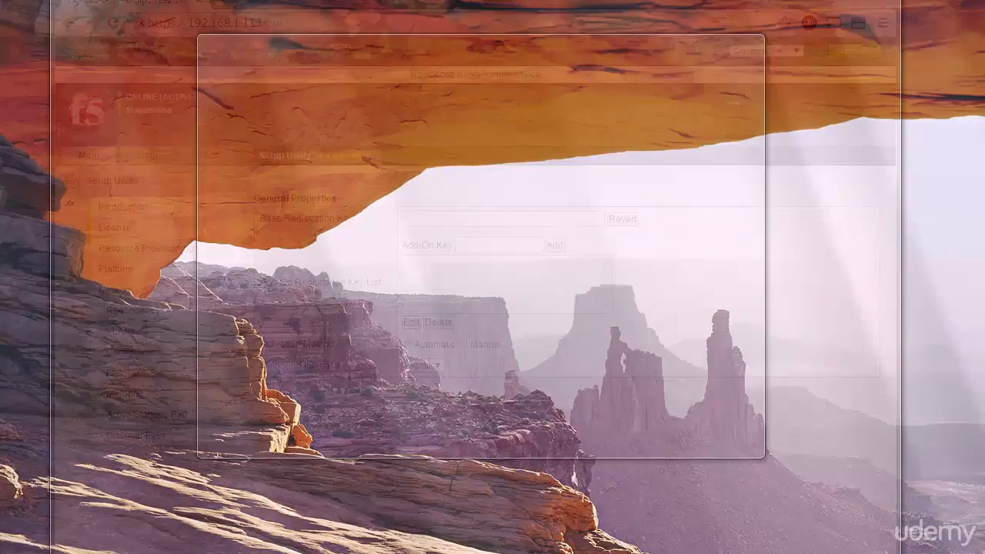
key(alt+Tab)
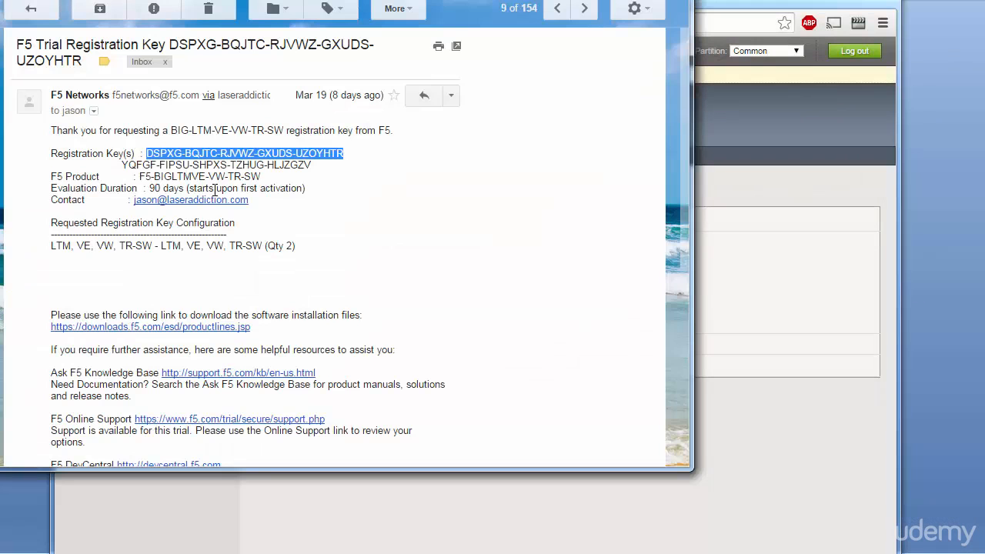
click(239, 171)
drag(312, 167, 121, 164)
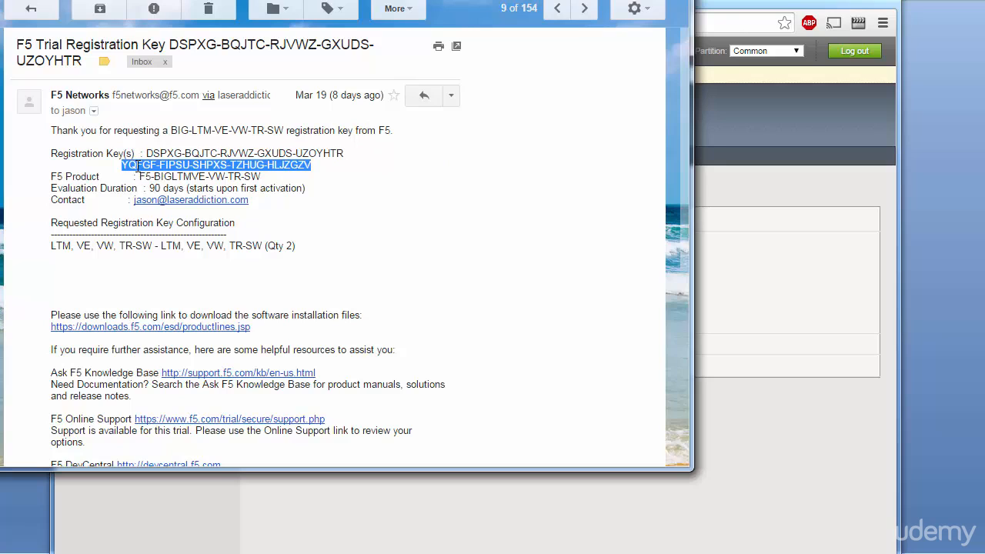
right_click(138, 166)
click(156, 177)
Step: Return to the BIG-IP license page and paste the copied license key as the Base Registration Key
click(791, 194)
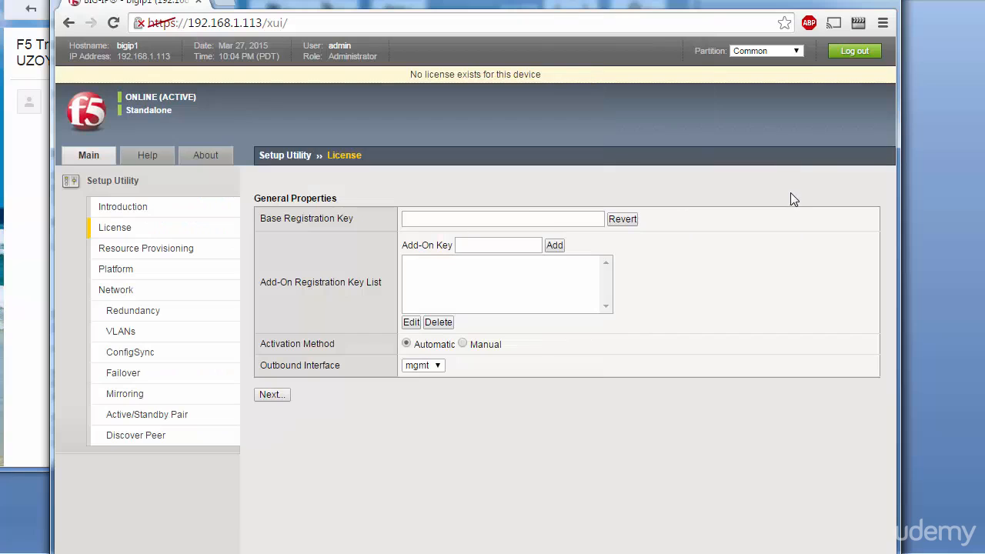
right_click(528, 218)
click(569, 308)
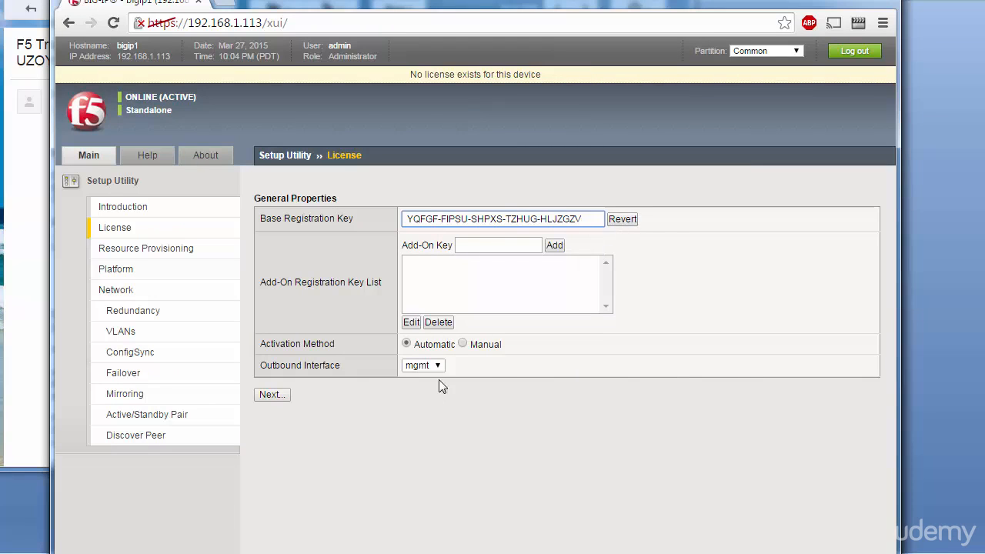
Step: Submit the license for automatic activation through mgmt, accept the EULA and continue after the configuration update
click(270, 394)
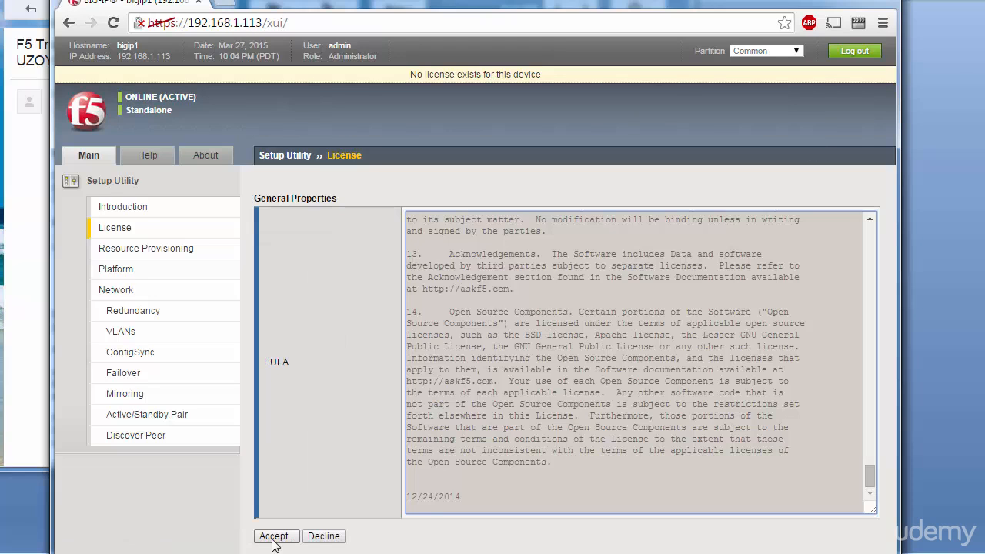
click(275, 539)
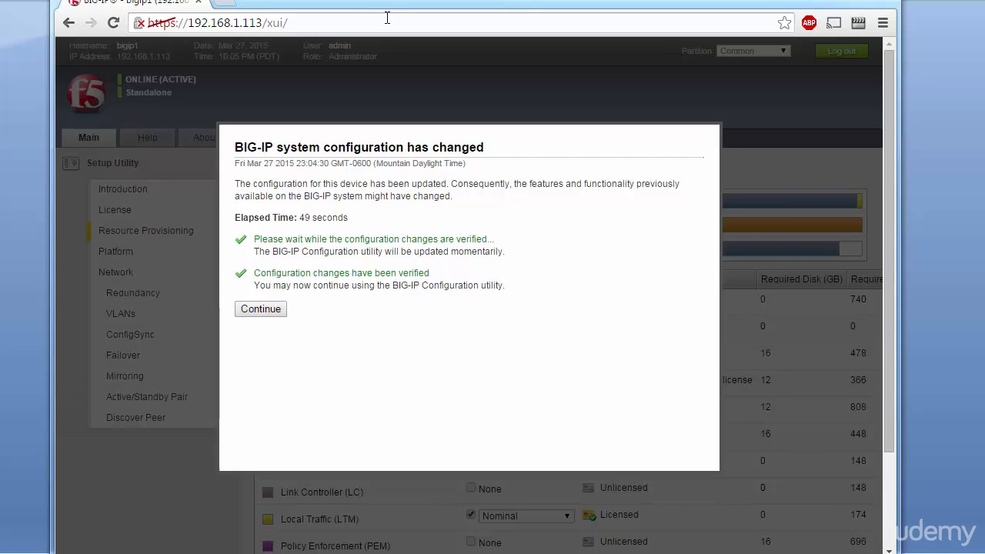
click(260, 309)
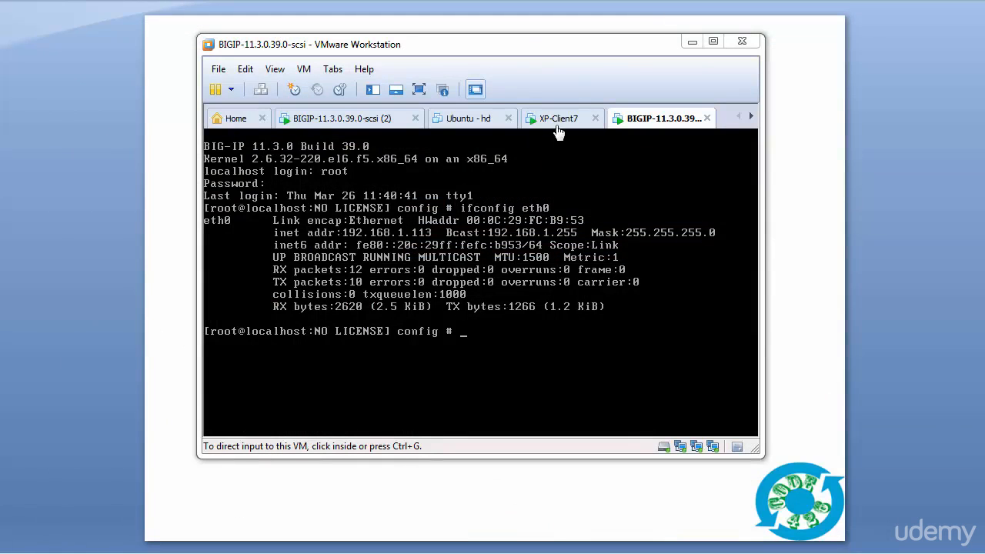
Step: Check the IP addresses shown on the XP-Client7 desktop, then return to the BIGIP-11.3.0.39.0-scsi console
click(563, 122)
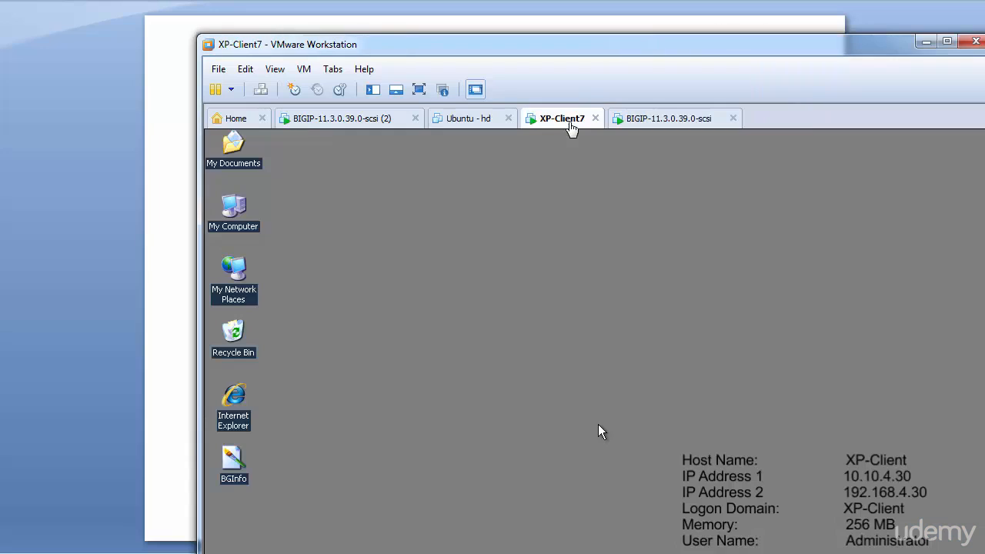
drag(573, 39, 401, 0)
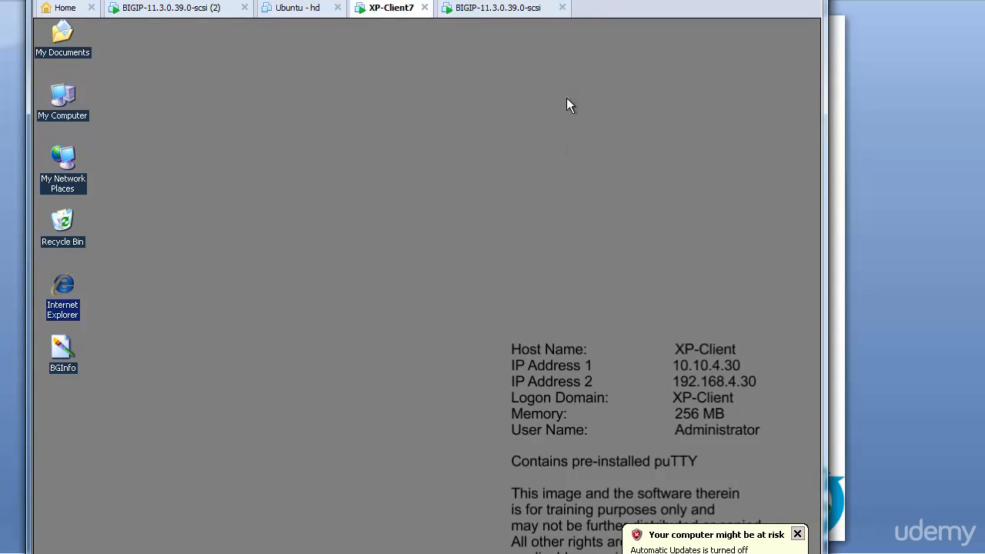
click(507, 10)
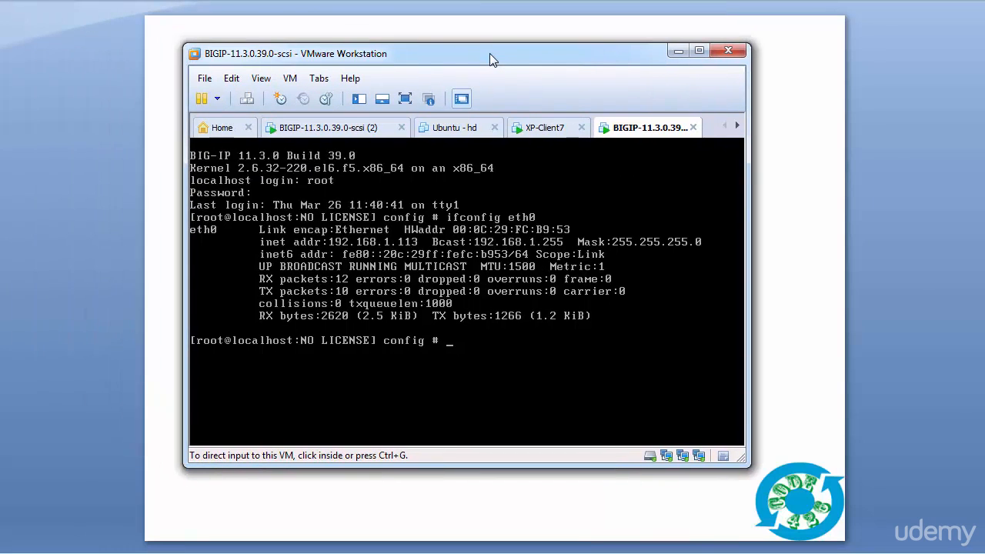
Step: Run the config utility in the BIG-IP console and decline automatic configuration of the management IP address
click(471, 327)
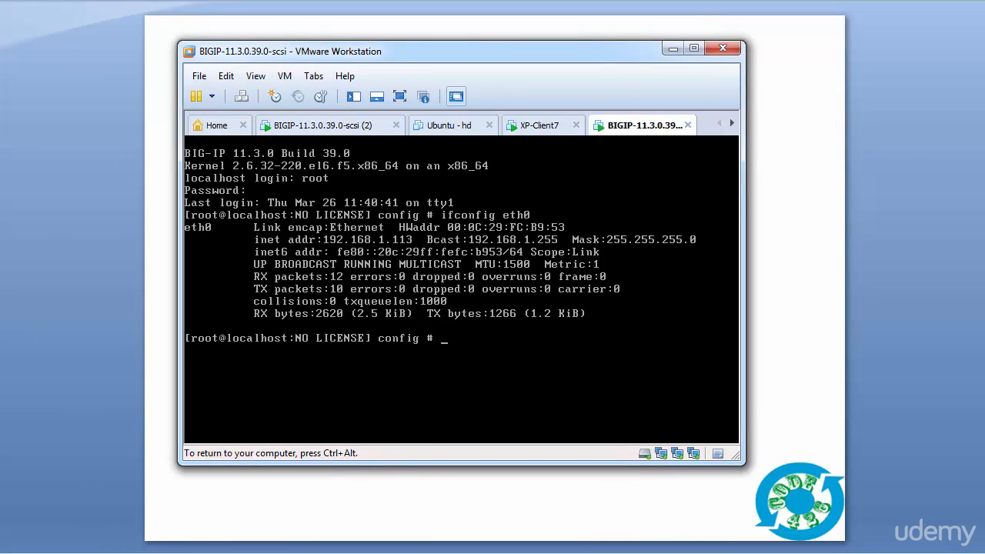
text(config)
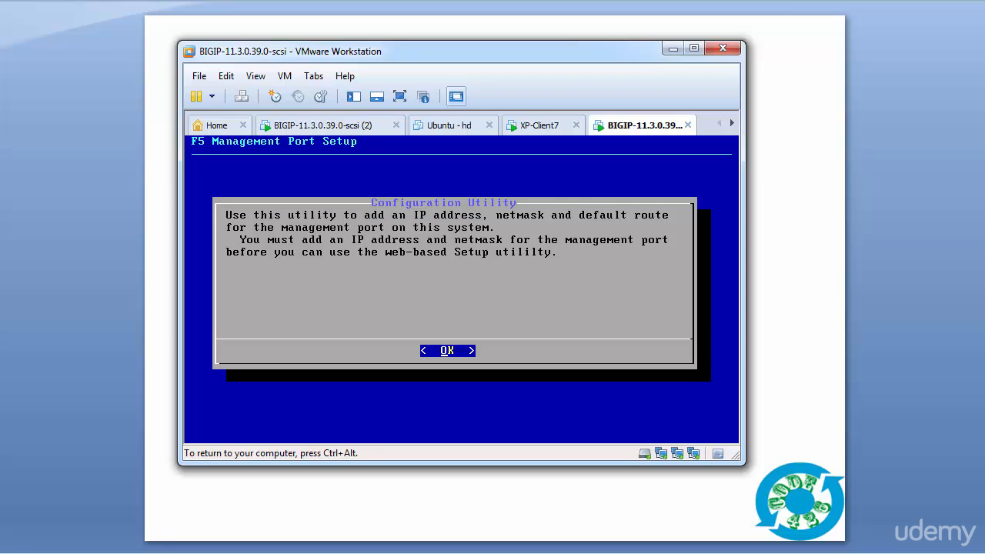
key(Return)
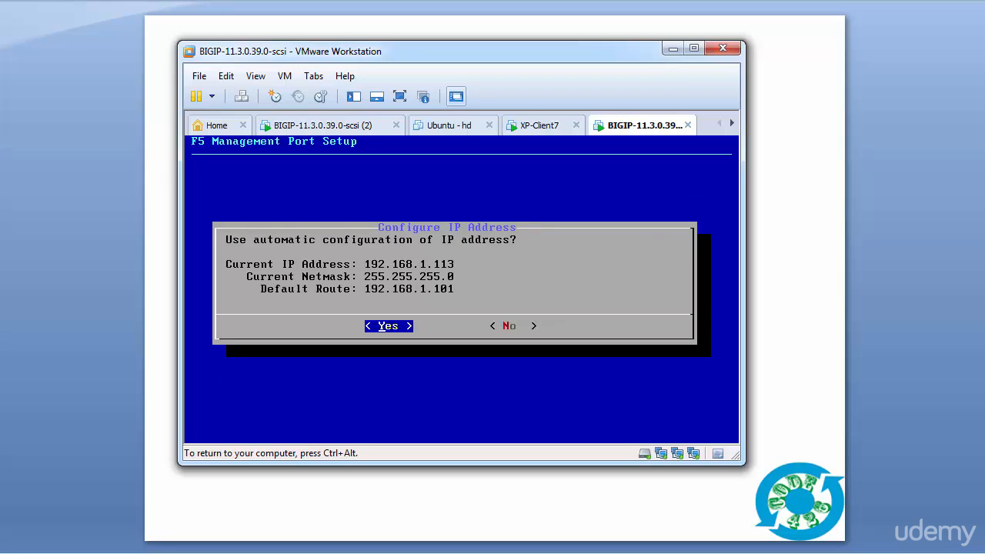
key(Right)
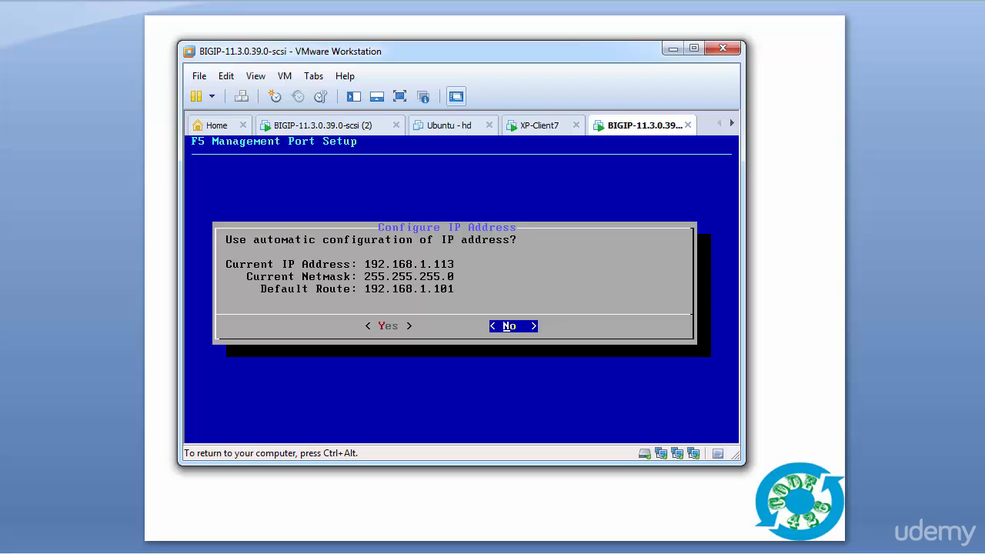
key(Return)
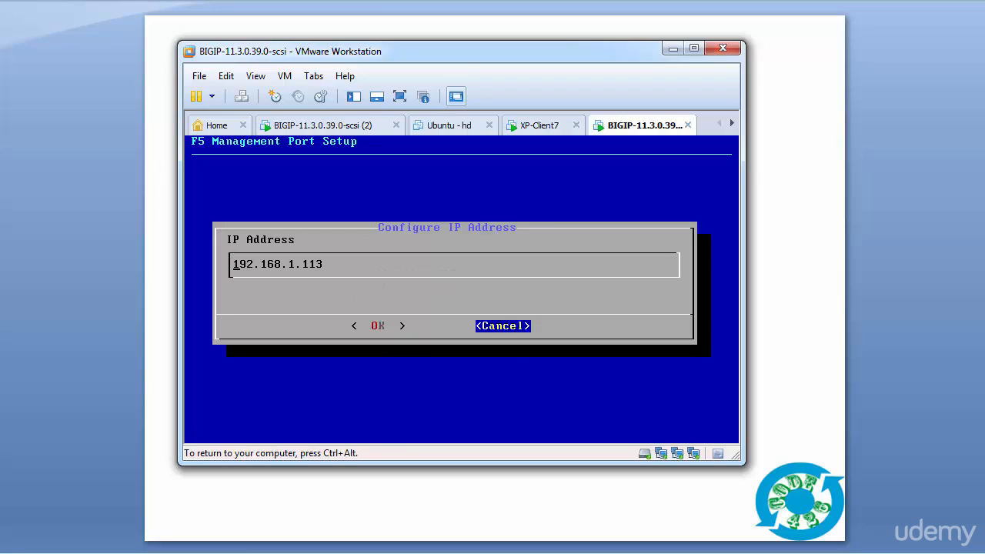
Step: Set the management port IP address to 192.168.4.31 and accept the netmask 255.255.255.0
key(Right)
key(Right)
key(Right)
key(Right)
key(Right)
key(Right)
key(Right)
key(BackSpace)
key(BackSpace)
key(BackSpace)
key(BackSpace)
key(BackSpace)
text(4.31)
key(Tab)
key(Return)
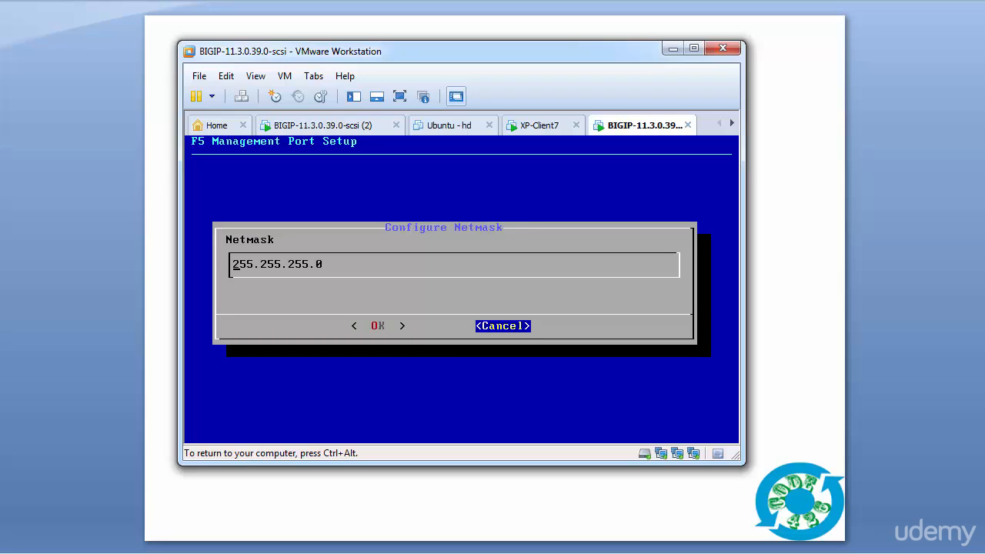
key(Tab)
key(Return)
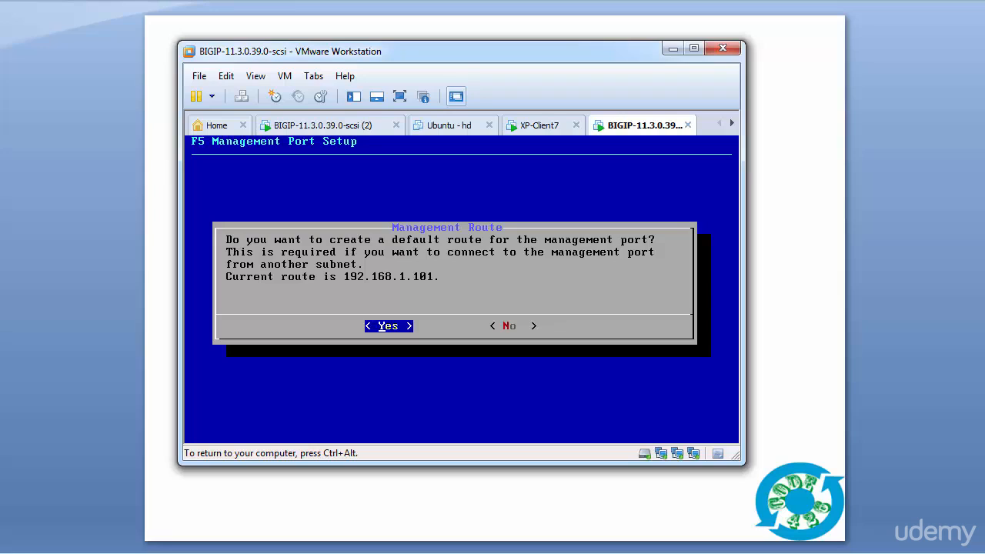
Step: Create a default management route of 192.168.4.1, accept the management port settings and release input from the virtual machine
key(Return)
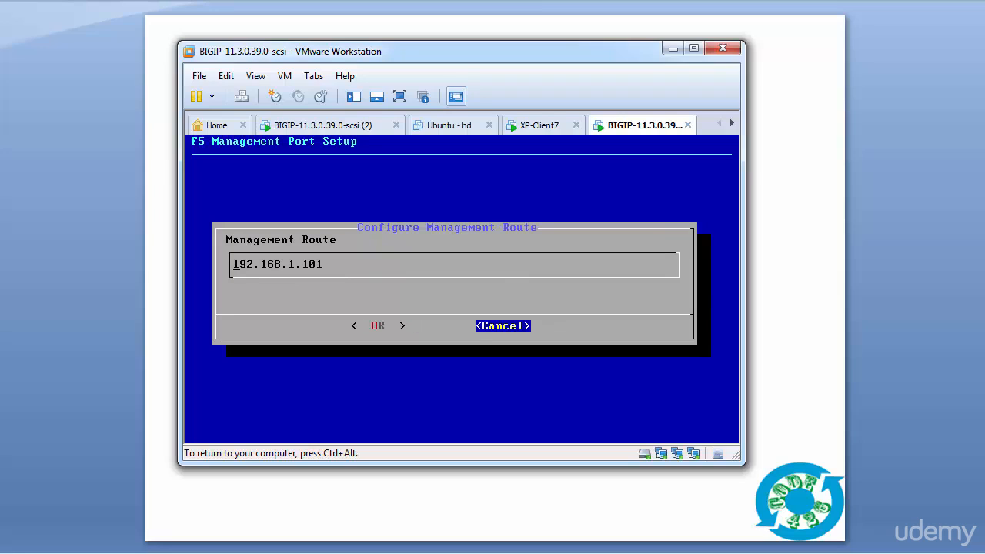
key(BackSpace)
key(BackSpace)
key(BackSpace)
key(BackSpace)
key(BackSpace)
text(4.1)
key(Tab)
key(Return)
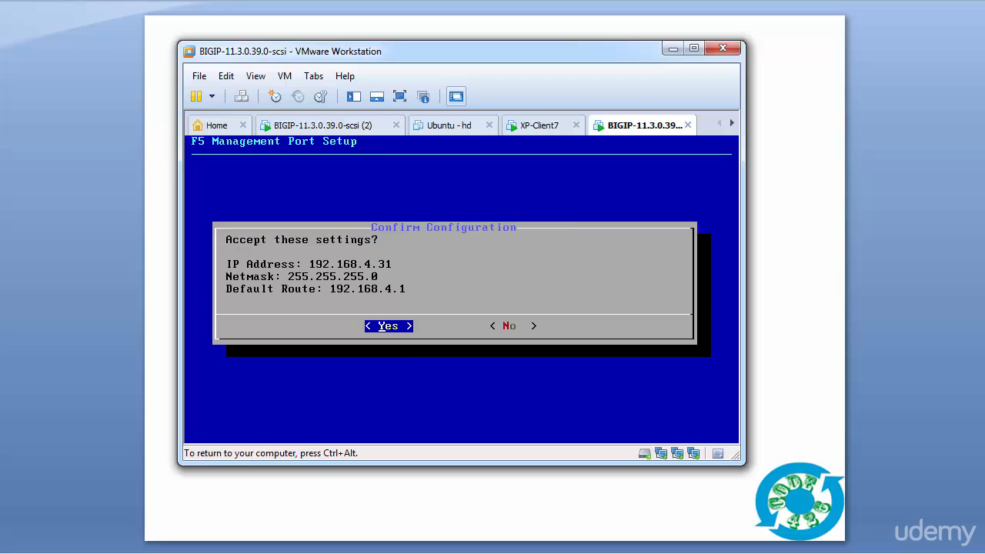
key(Return)
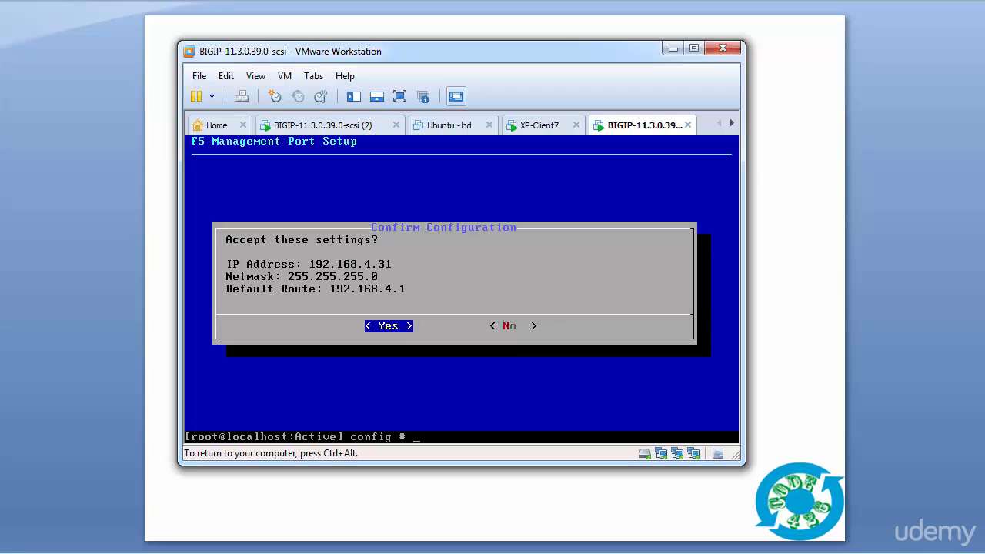
key(ctrl+alt)
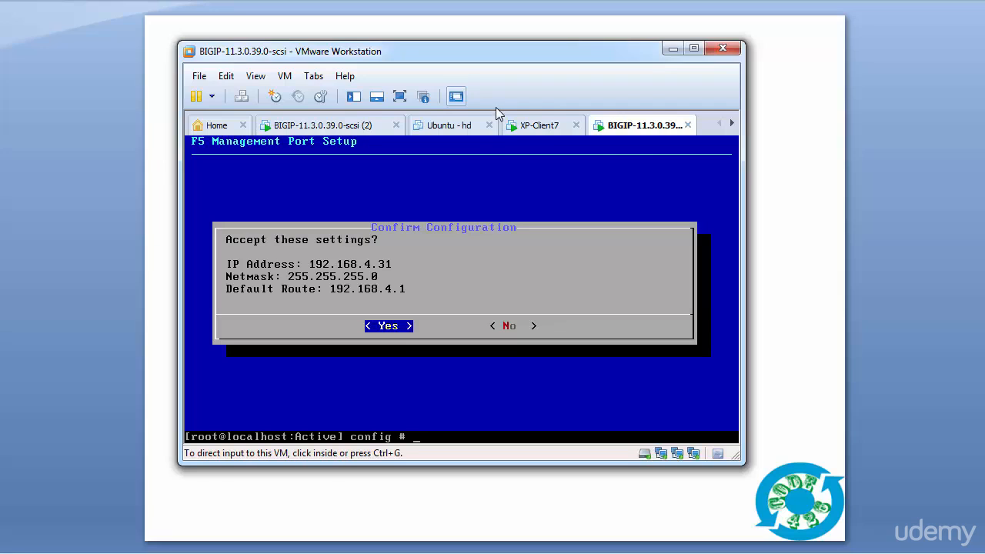
Step: In the BIG-IP virtual machine's settings, connect Network Adapter 2 to the custom network VMnet3 (Host-only)
right_click(638, 130)
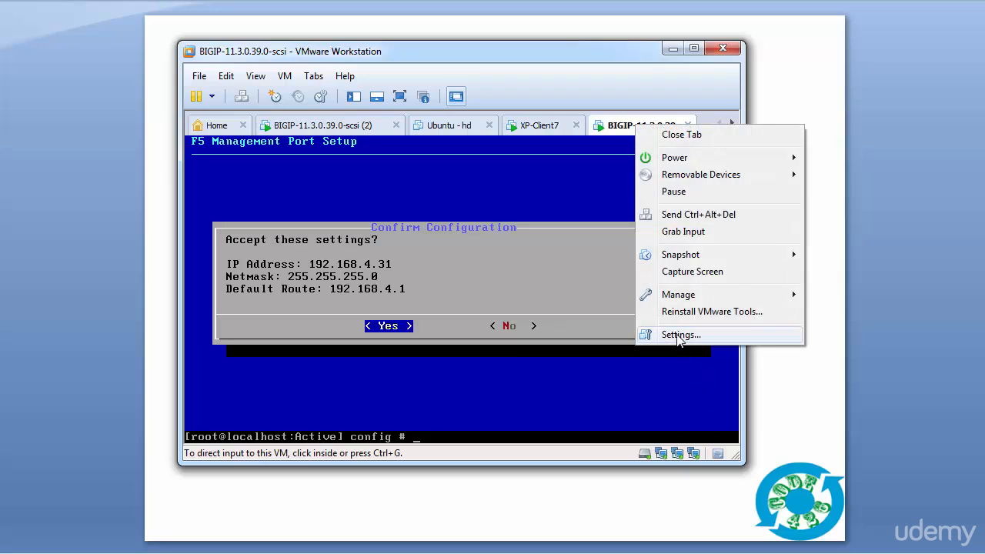
click(679, 336)
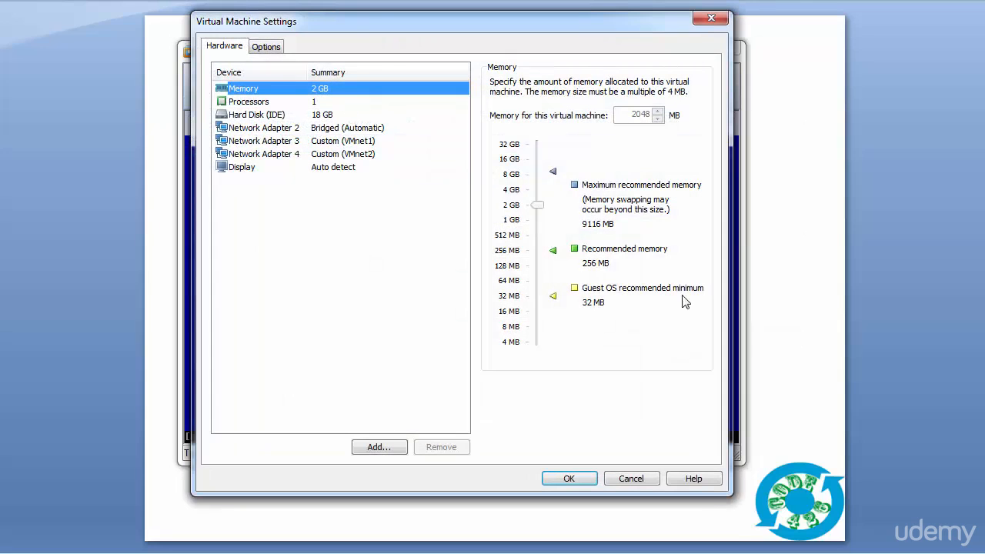
click(321, 132)
click(494, 206)
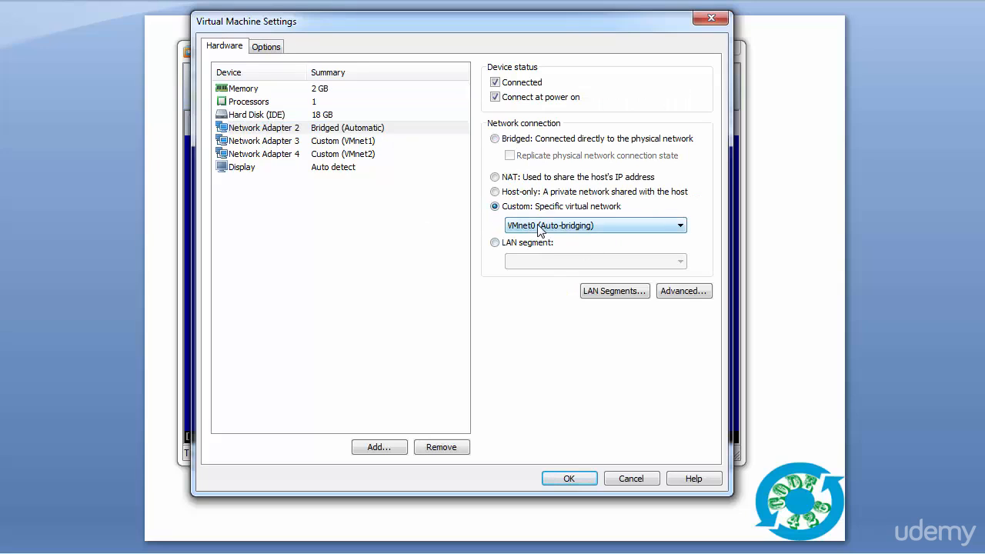
click(540, 226)
click(552, 269)
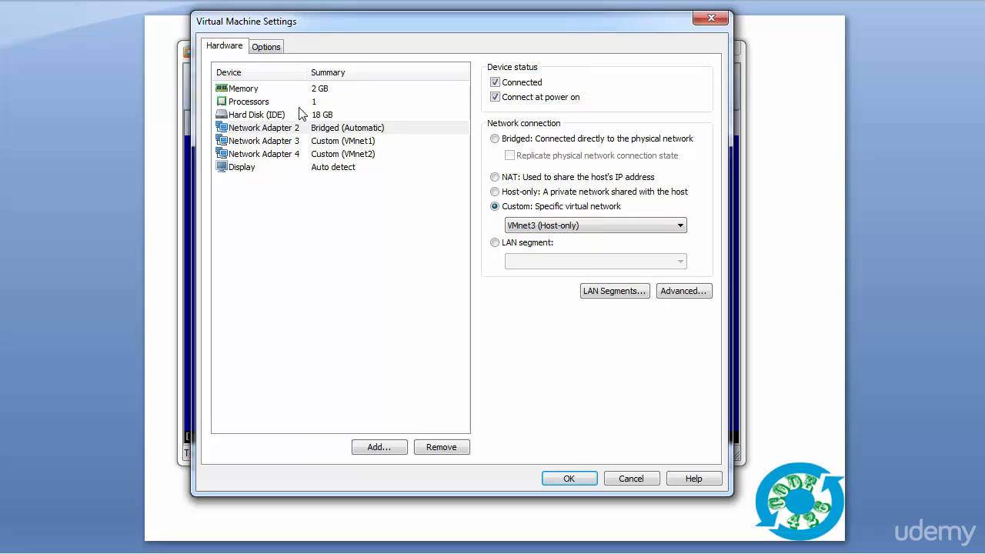
click(568, 478)
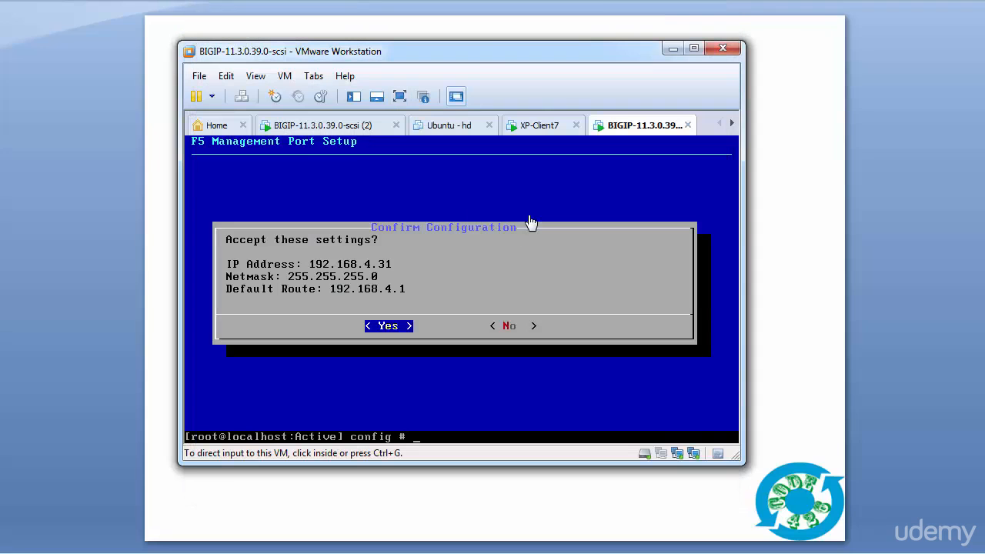
click(539, 125)
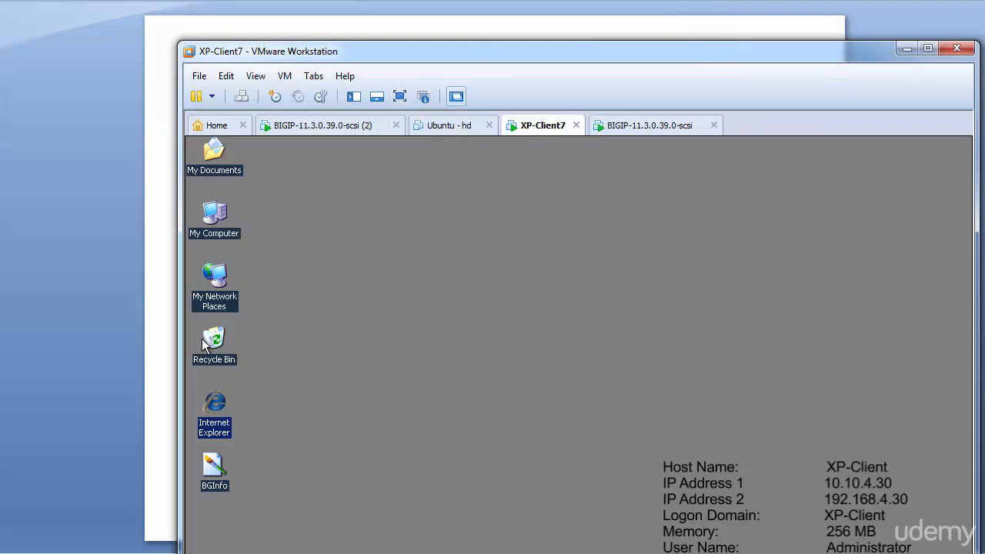
double_click(217, 407)
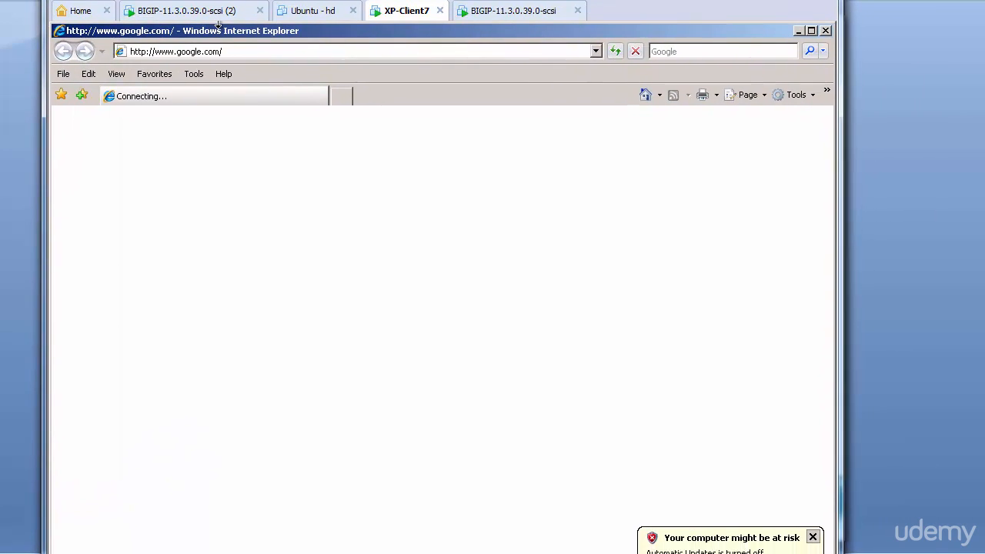
click(251, 46)
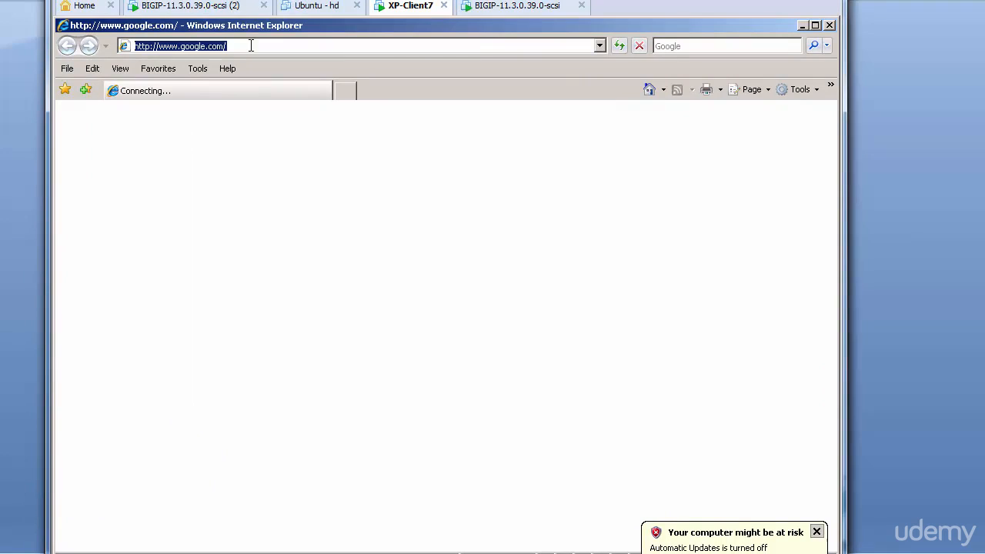
text(https)
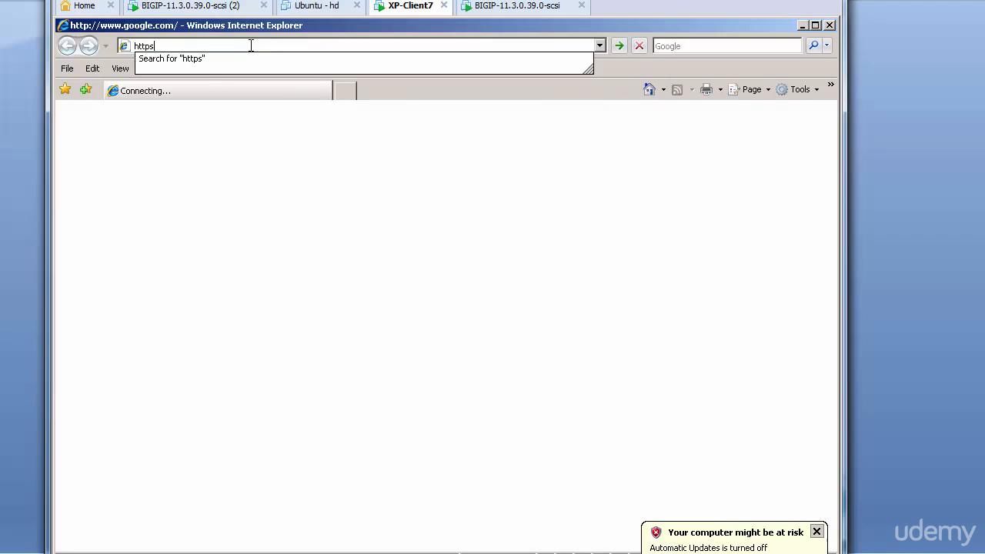
text(://)
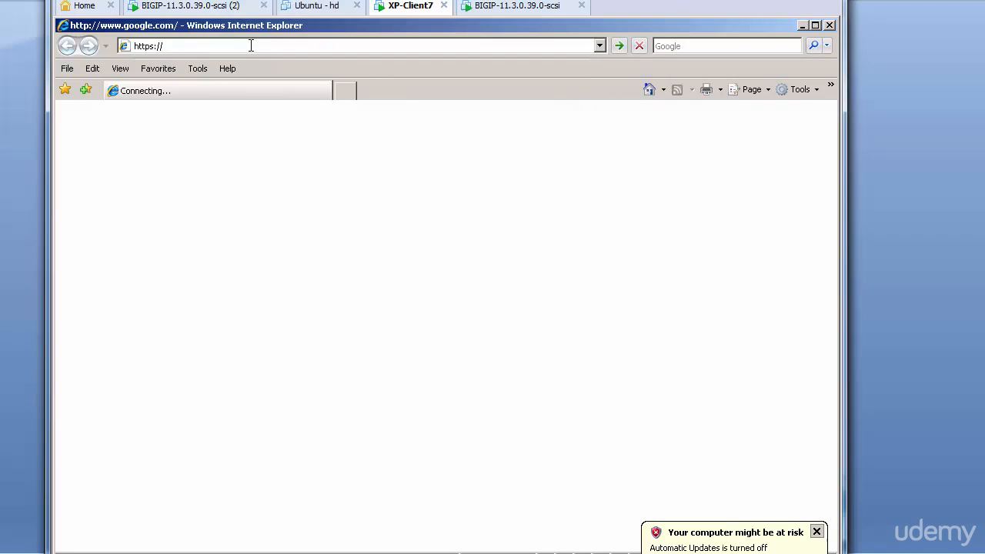
text(195)
text(2.168)
text(.4.31)
key(Return)
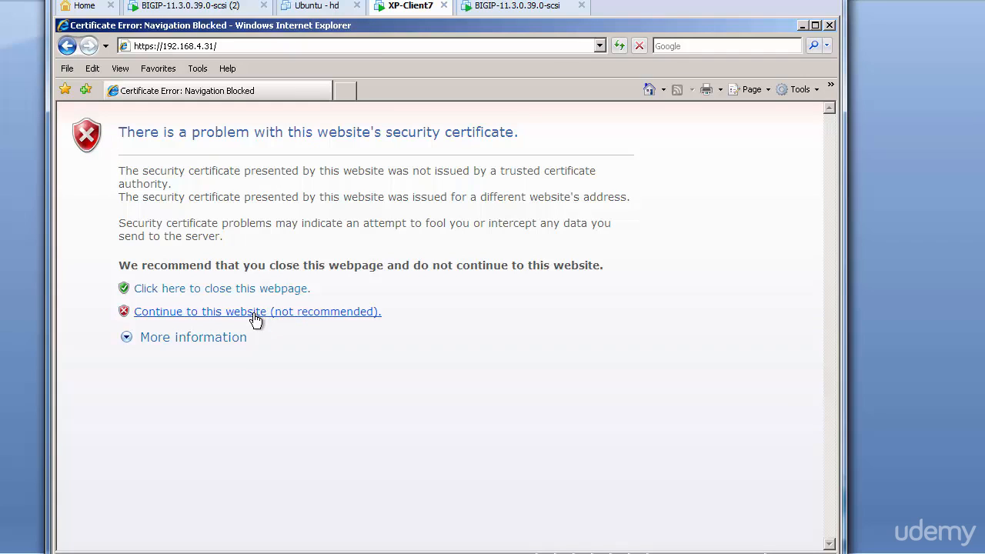
click(255, 311)
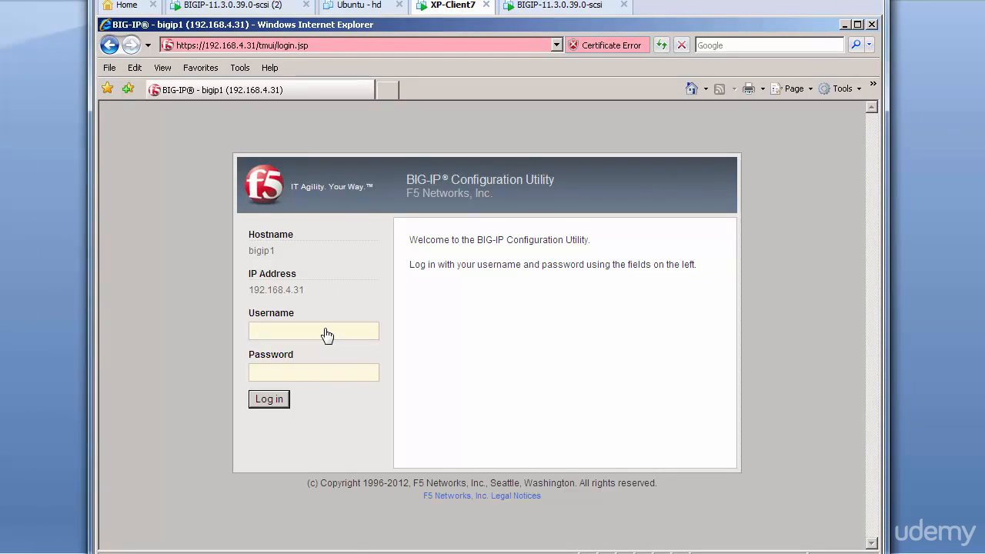
Step: Log in to the BIG-IP Configuration Utility with the username admin and the account password
text(admin)
key(Tab)
text(admin)
key(Return)
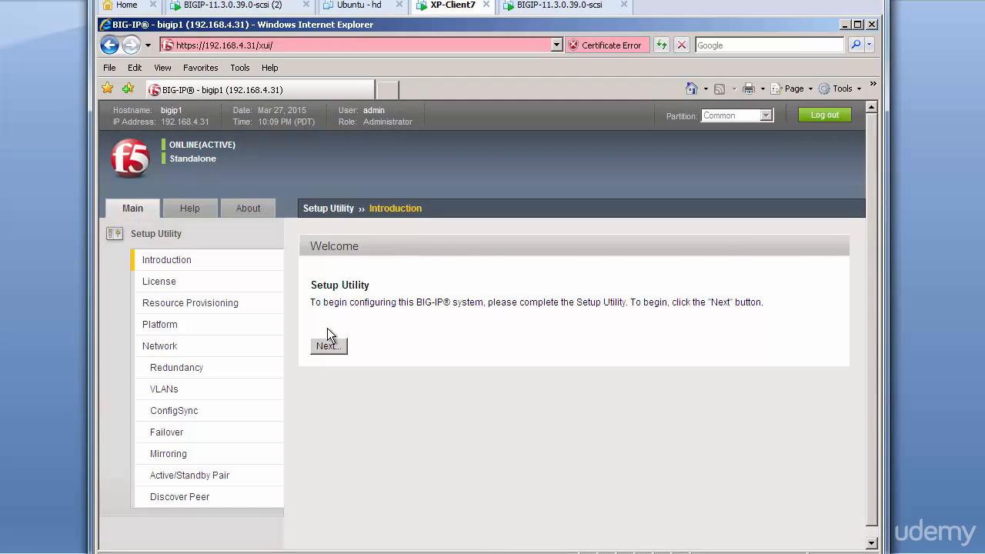
Step: Start the Setup Utility and continue past the license properties to Resource Provisioning
click(345, 343)
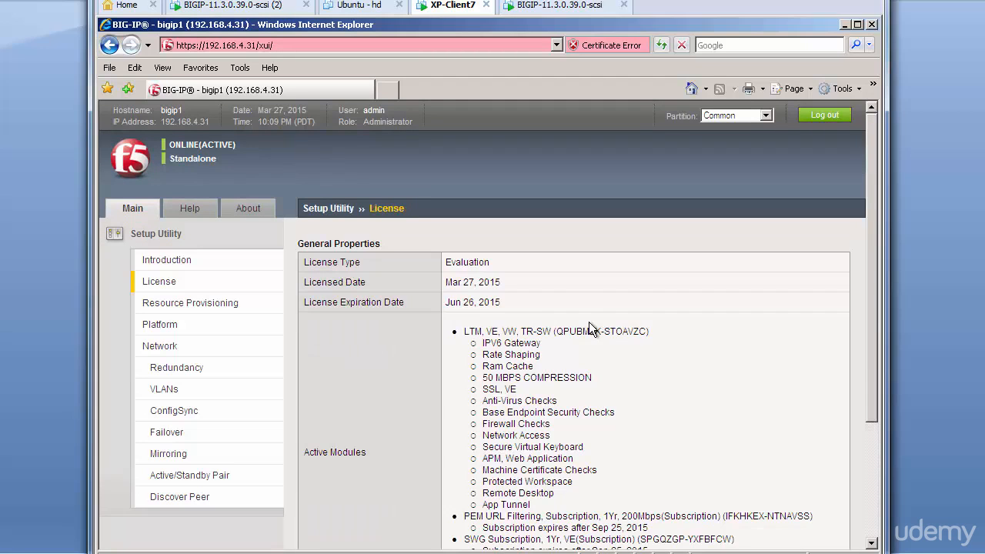
scroll(589, 321, down, 5)
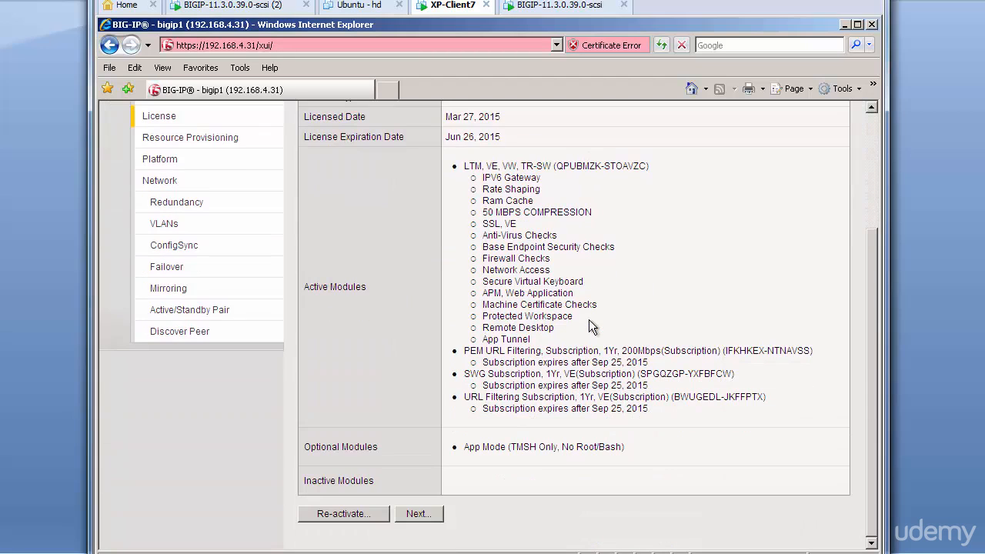
click(417, 513)
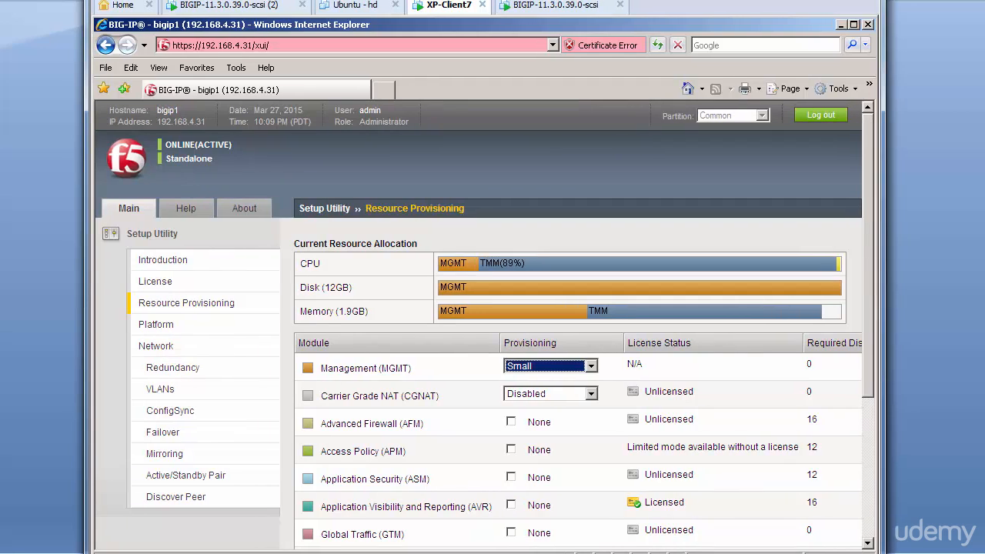
Step: Select Nominal provisioning for the Local Traffic (LTM) module and go to the end of the module list
scroll(697, 346, down, 2)
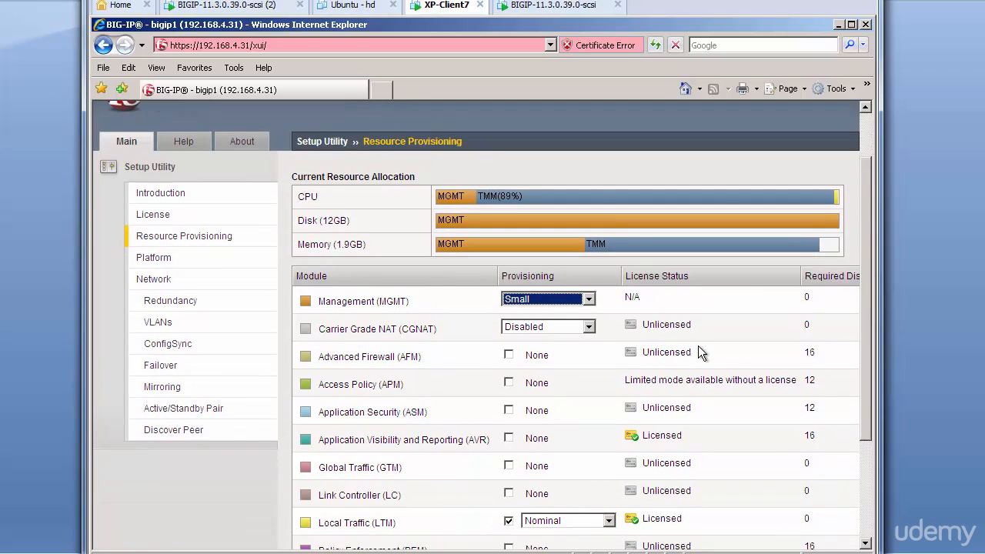
scroll(698, 345, down, 2)
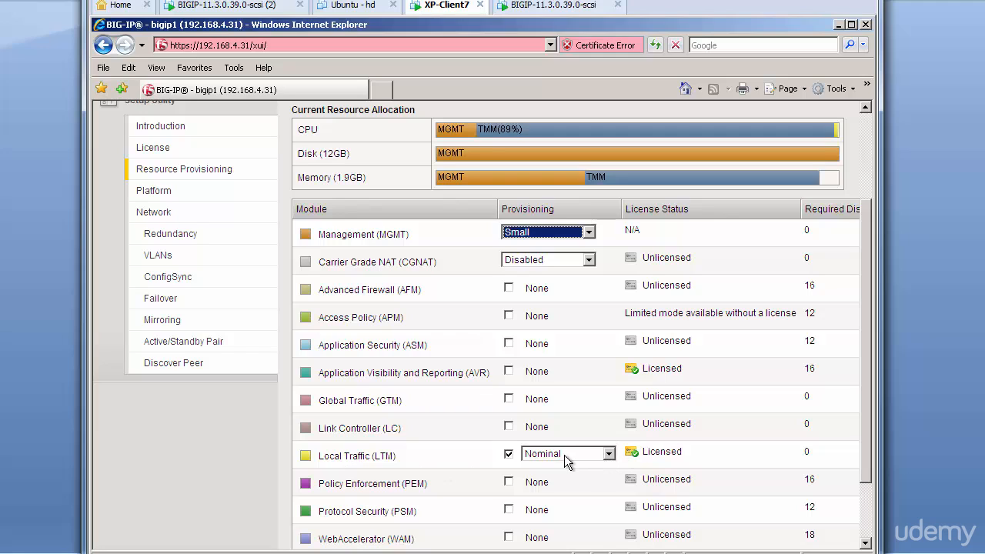
click(608, 454)
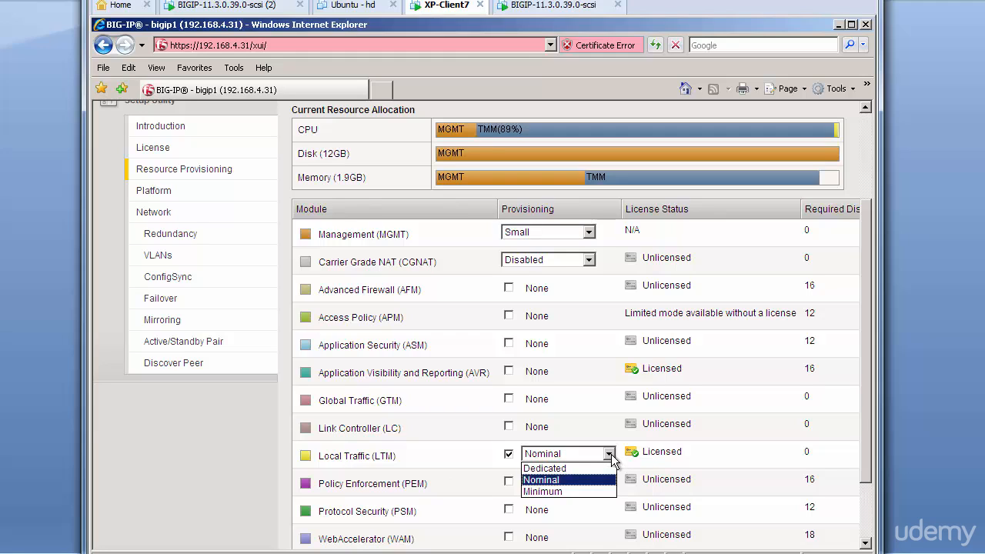
click(550, 480)
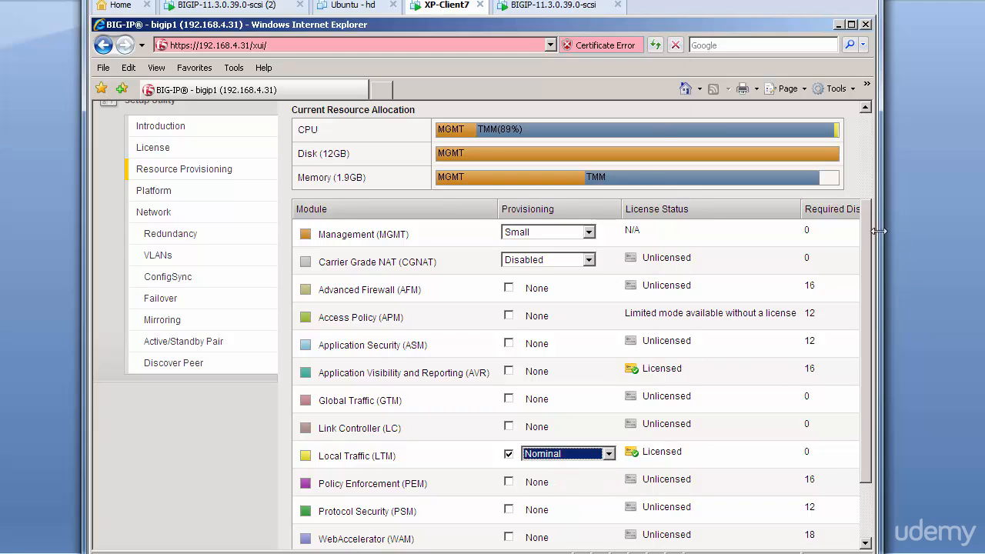
drag(863, 233, 860, 323)
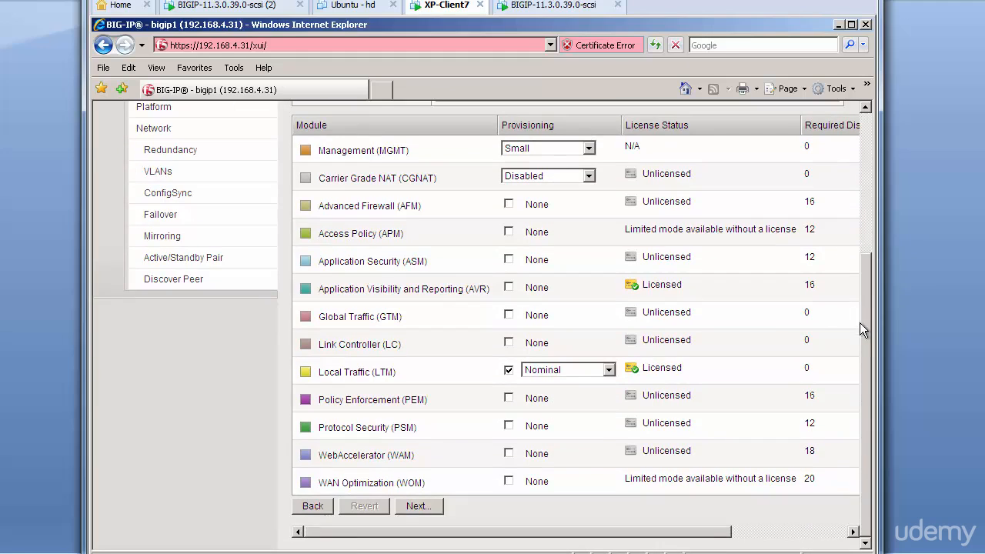
Step: Submit the resource provisioning and set the platform host name to bigip4.frtrn.com
click(419, 510)
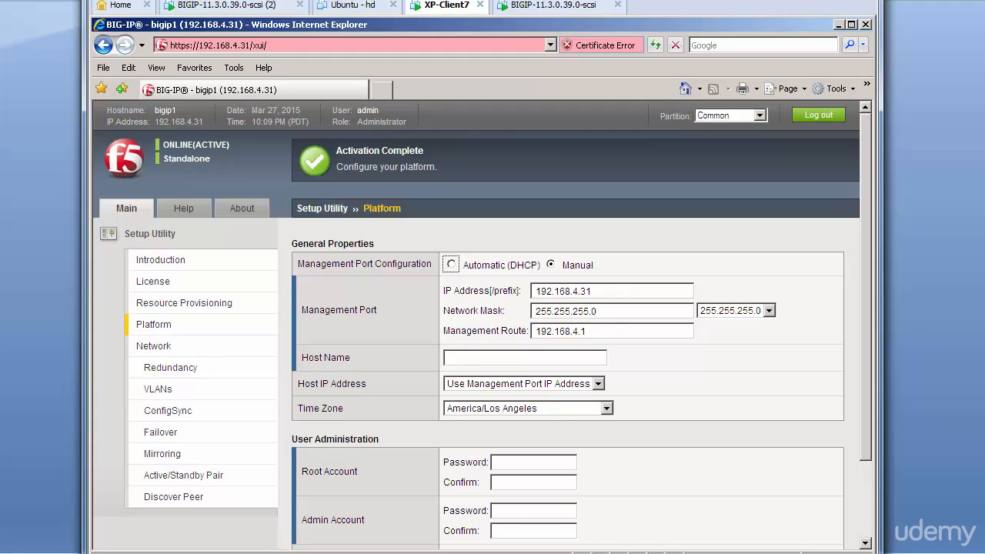
click(487, 355)
text(bigip)
text(4.frtr.com)
Step: Set the platform time zone to America/Denver
click(546, 408)
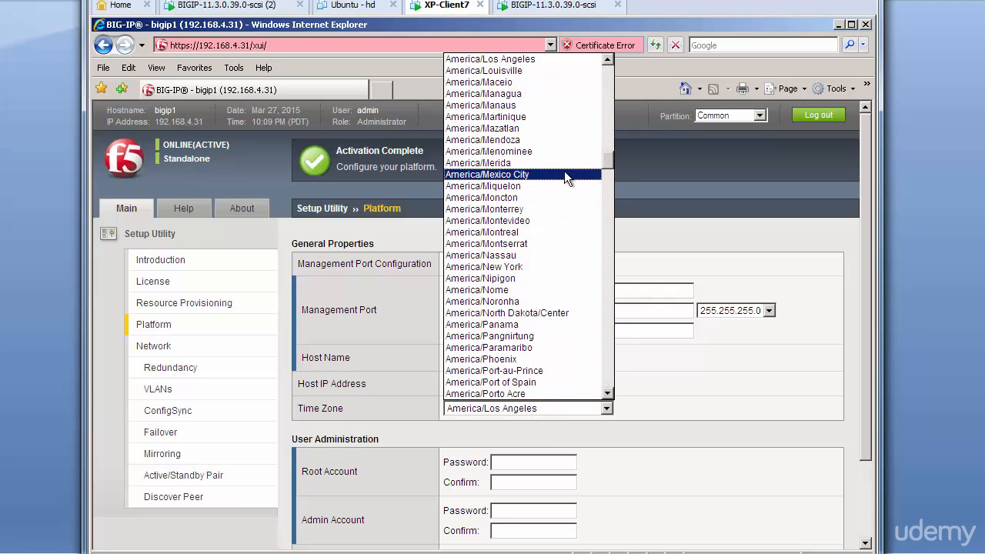
scroll(564, 173, down, 1)
scroll(564, 172, down, 2)
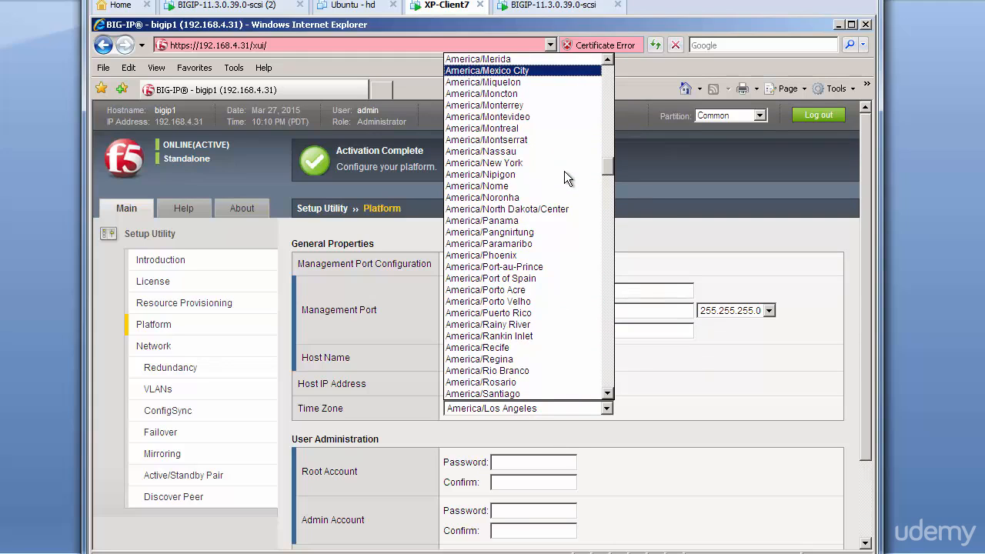
scroll(565, 171, up, 4)
scroll(564, 171, up, 11)
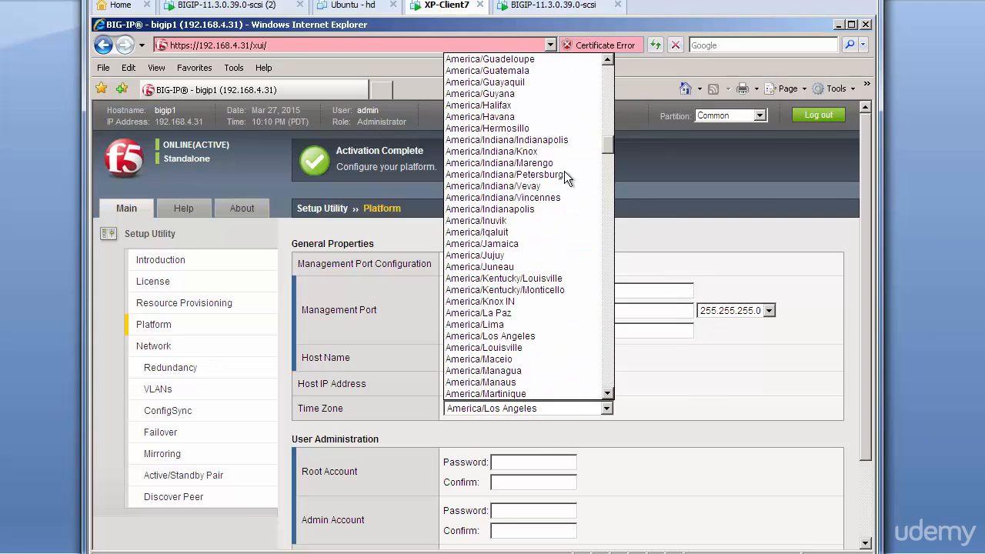
scroll(564, 170, up, 3)
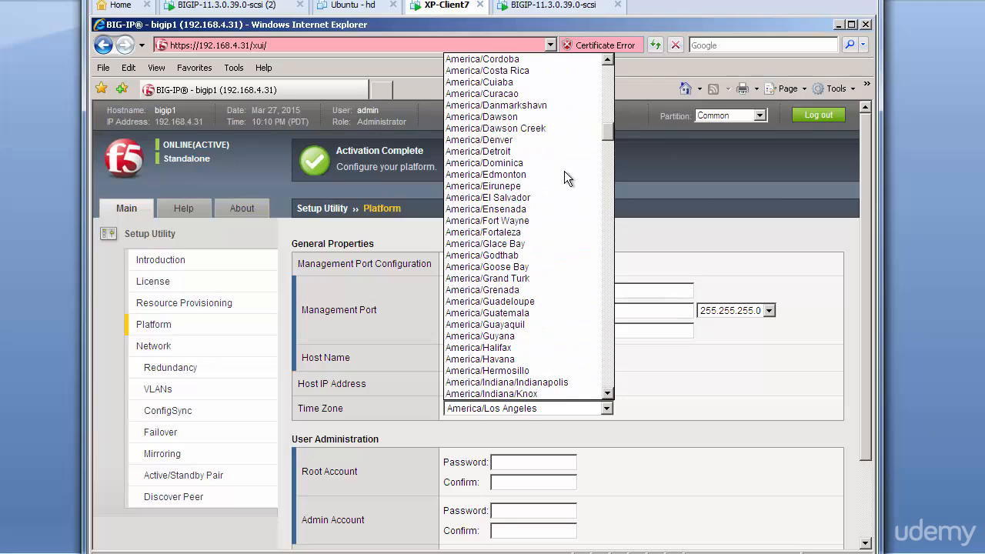
click(504, 138)
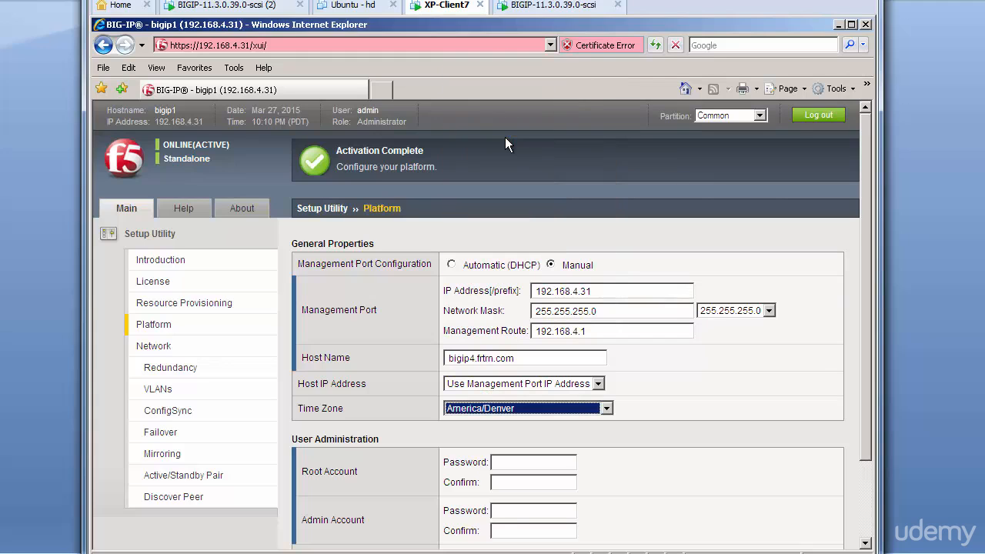
Step: Enter and confirm the root and admin account passwords, then submit the platform settings and accept the logout notice
click(536, 461)
scroll(644, 467, down, 3)
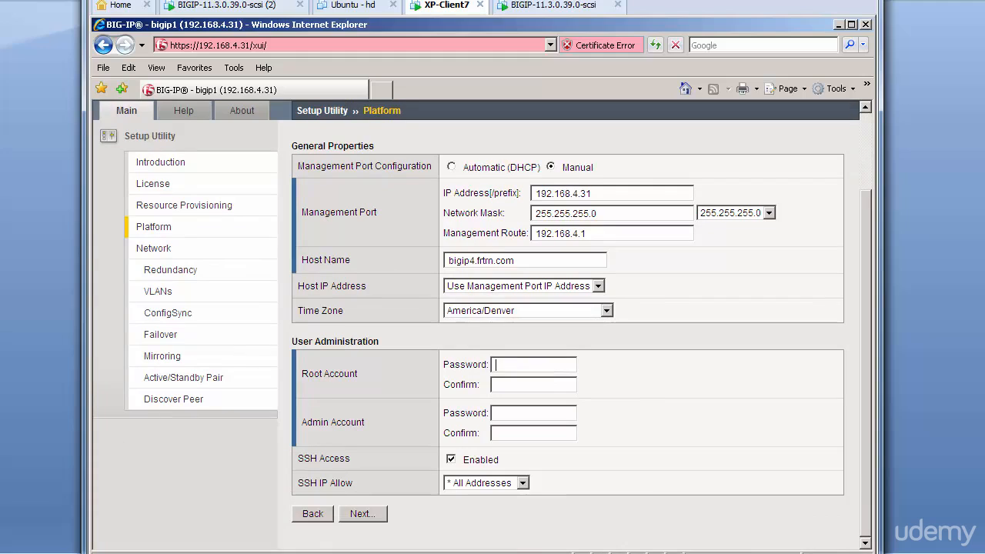
text(defadefa)
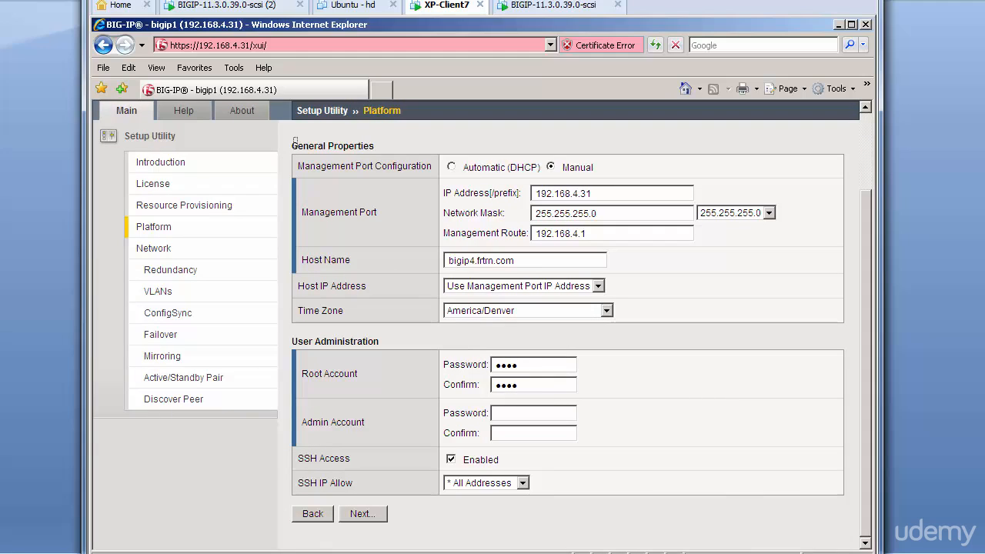
key(Tab)
text(admin)
key(Tab)
text(admin)
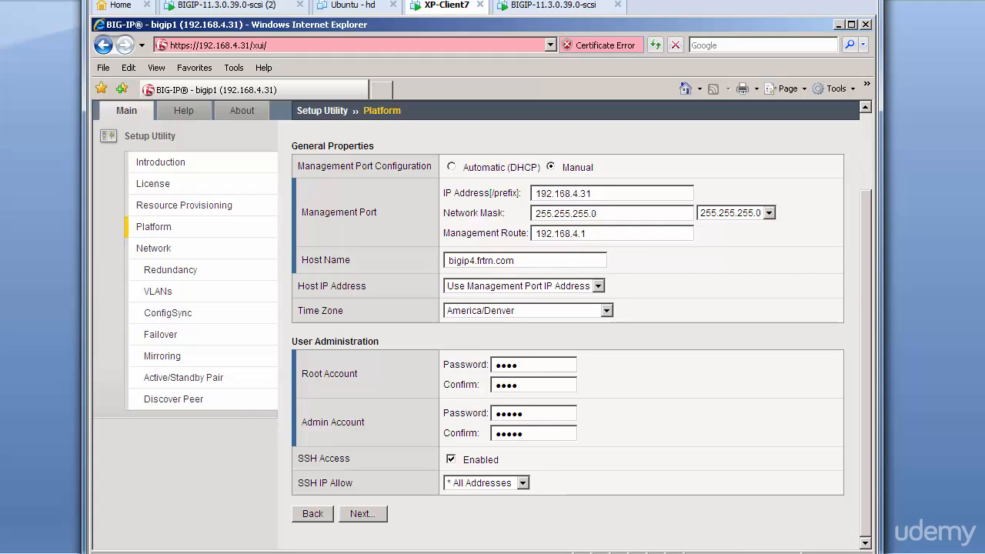
click(368, 516)
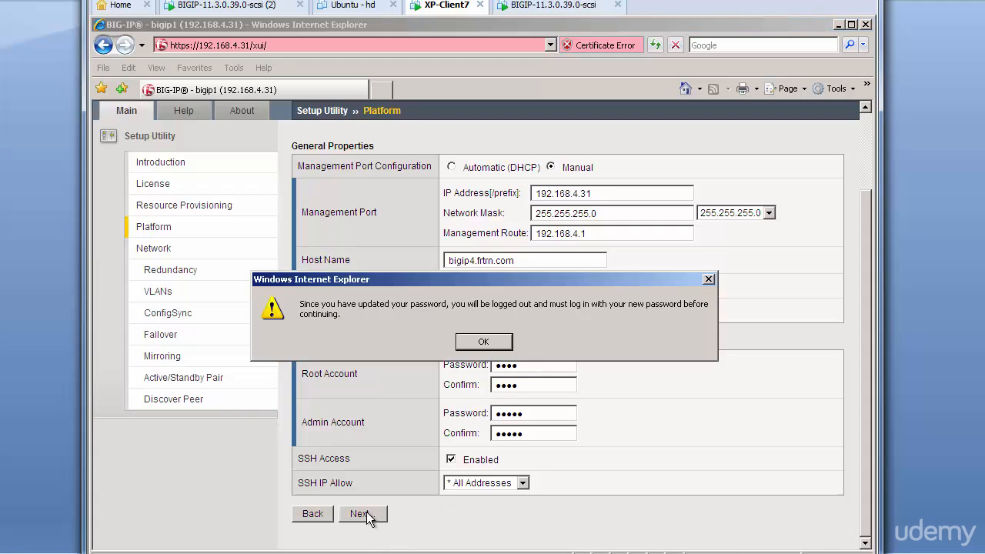
click(483, 340)
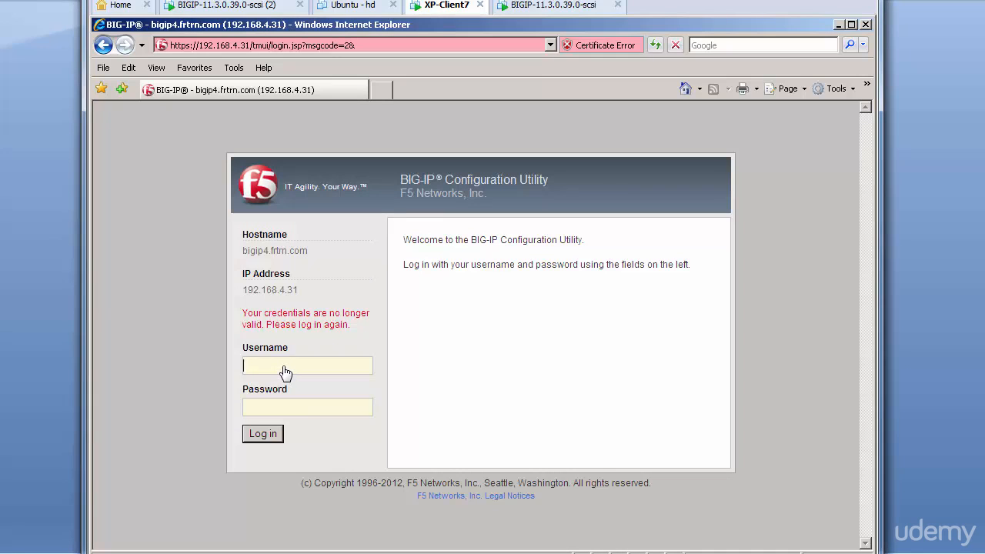
Step: Log back in to the BIG-IP Configuration Utility with the username admin and the new account password
text(adminadmin)
click(262, 434)
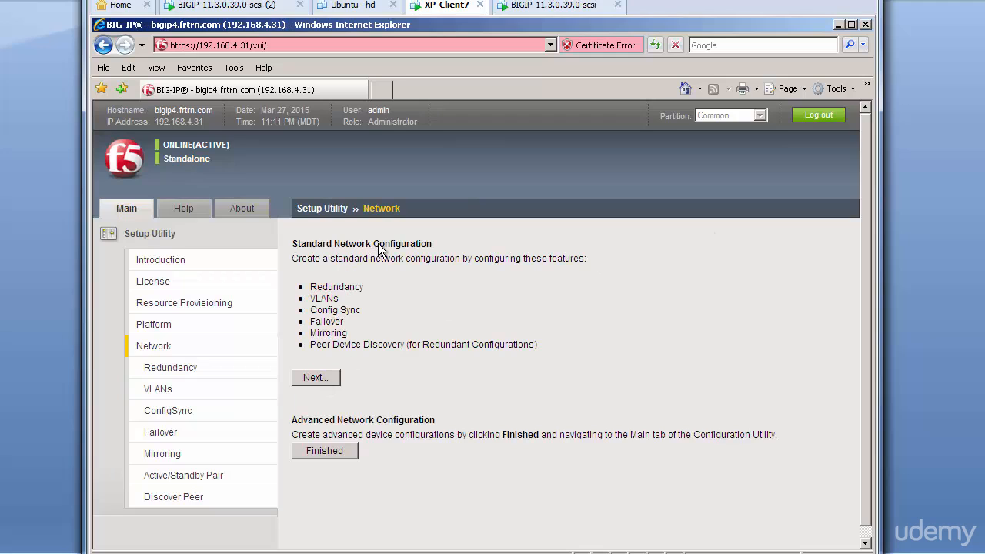
Step: Start the standard network configuration with the default redundancy options and set the internal self IP to 172.16.4.31 with netmask 255.255.0.0
click(315, 378)
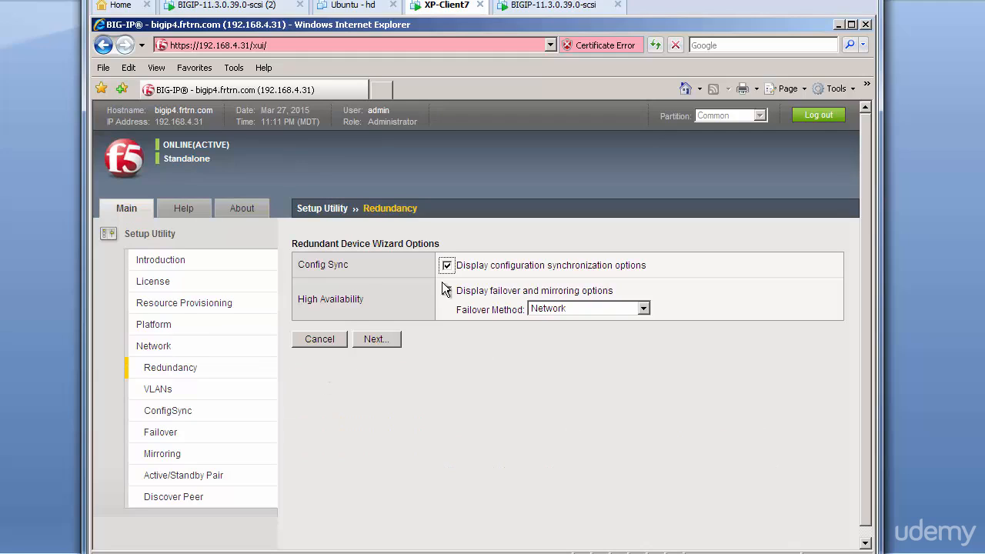
click(383, 339)
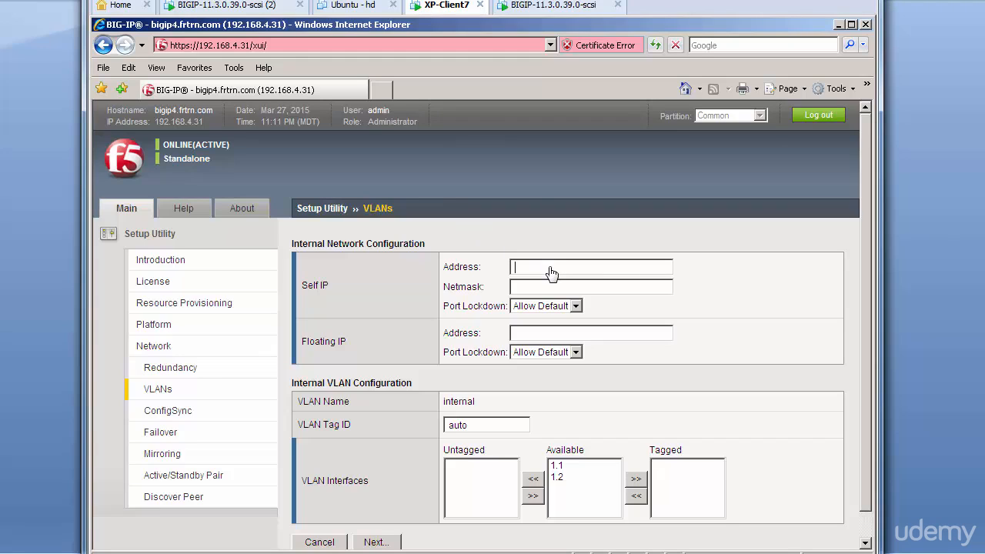
text(172.16.4.31)
key(Tab)
text(255.255.)
text(0.0)
Step: Set the internal floating IP to 172.16.4.33, assign interface 1.2 as untagged to the internal VLAN, and continue
text(172.16)
text(.)
text(4.33)
scroll(779, 317, down, 1)
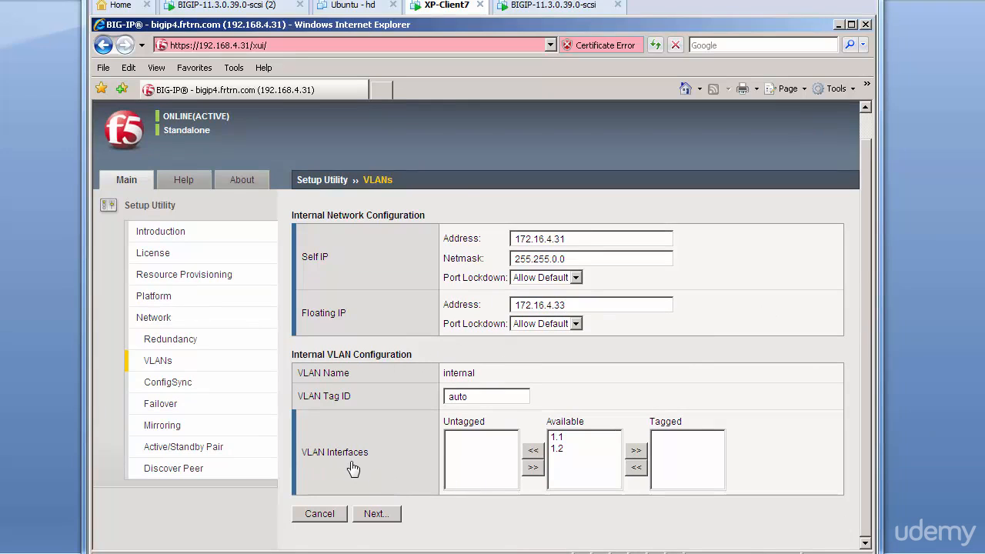
click(557, 450)
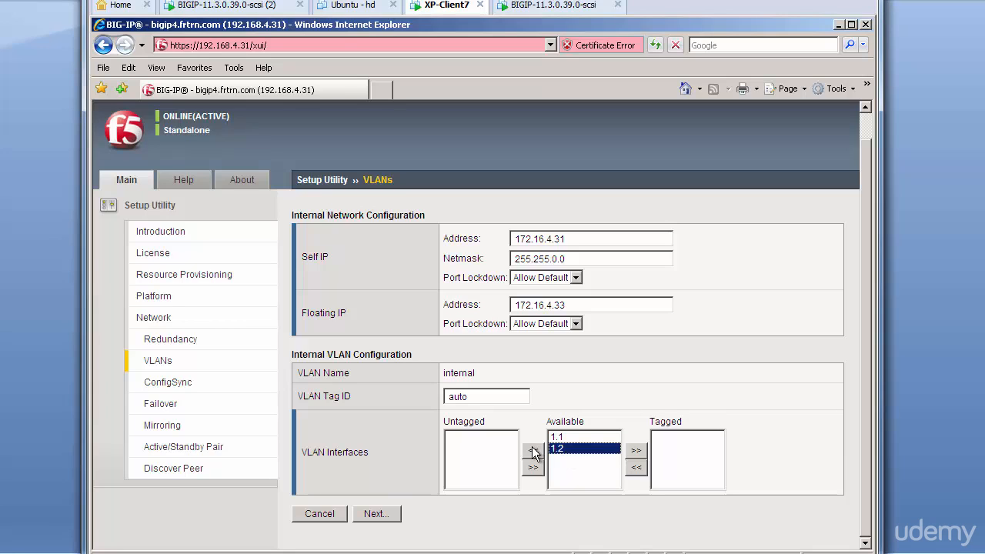
click(533, 449)
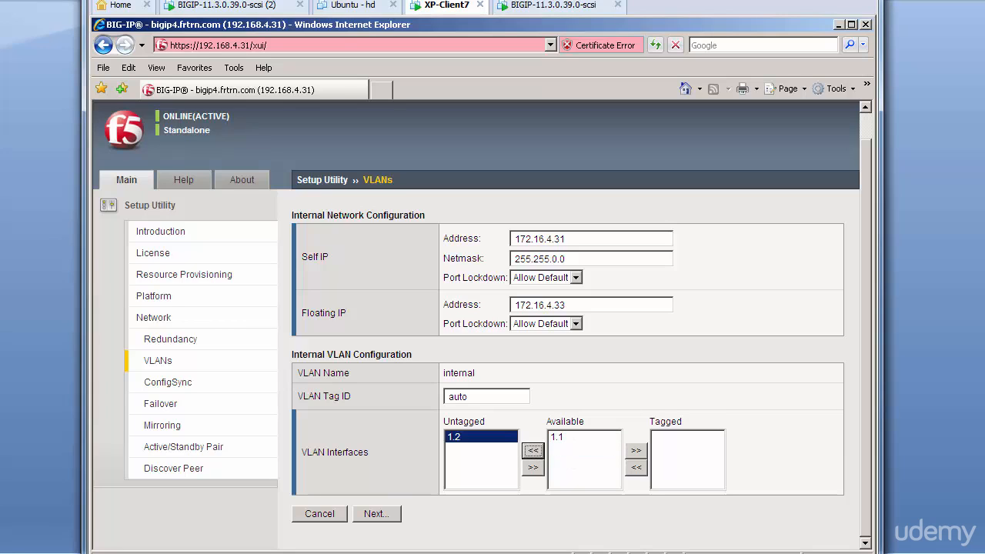
click(377, 516)
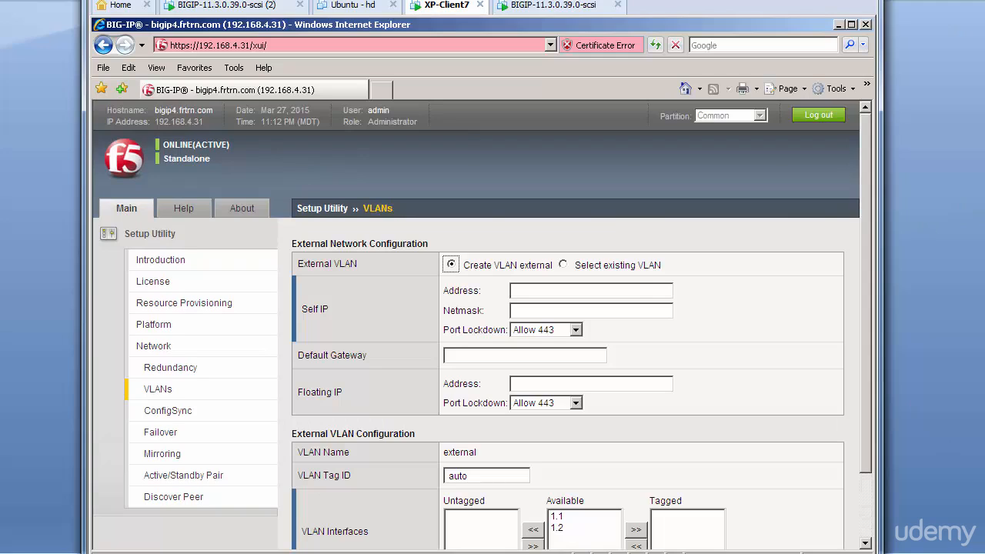
Step: Set the external VLAN's self IP to 10.10.4.31 with netmask 255.255.0.0
click(624, 292)
text(10.10.4.31)
key(Tab)
text(255.255.0.0)
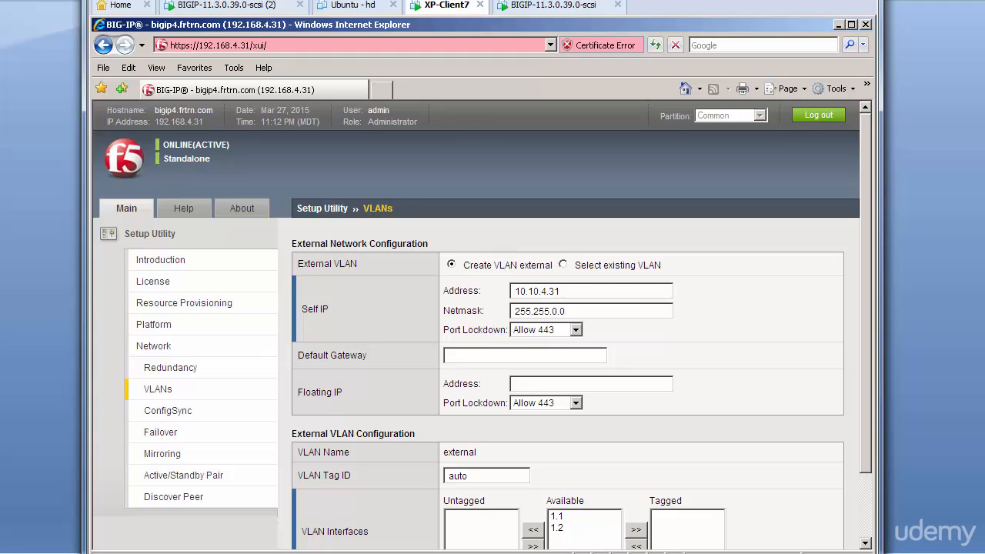
Step: Set the external floating IP to 10.10.4.33, assign interface 1.1 as untagged to the external VLAN, and continue
click(541, 384)
text(10.10.4.33)
scroll(573, 426, down, 3)
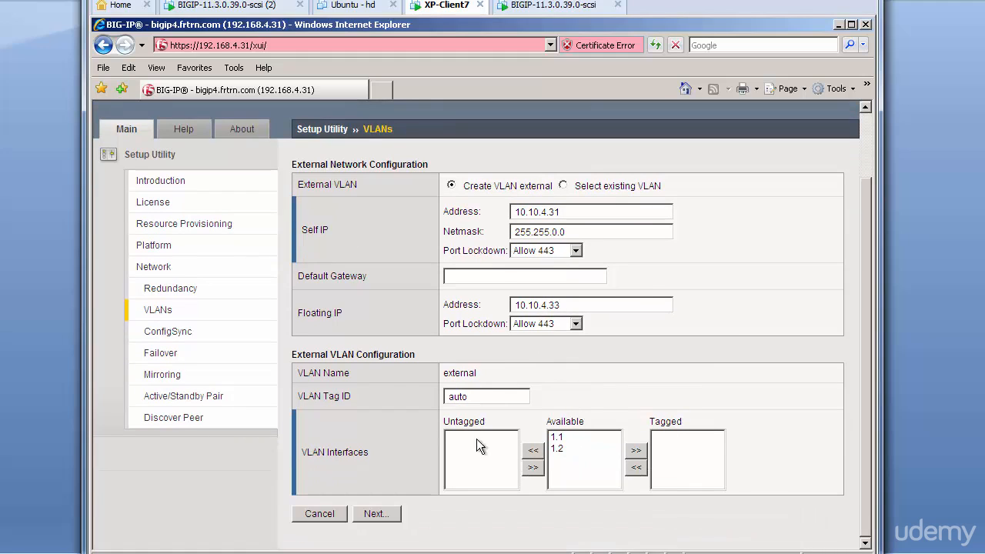
click(559, 437)
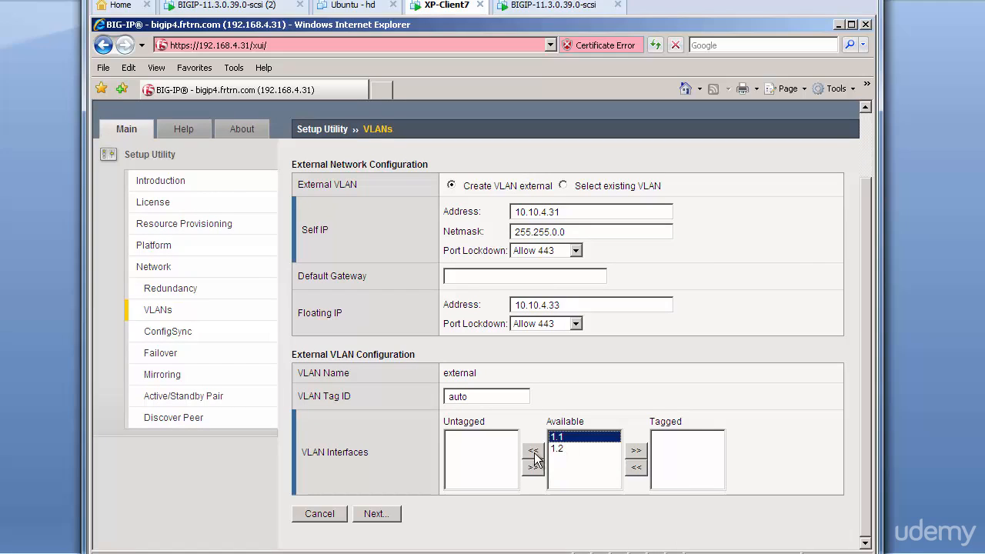
click(532, 450)
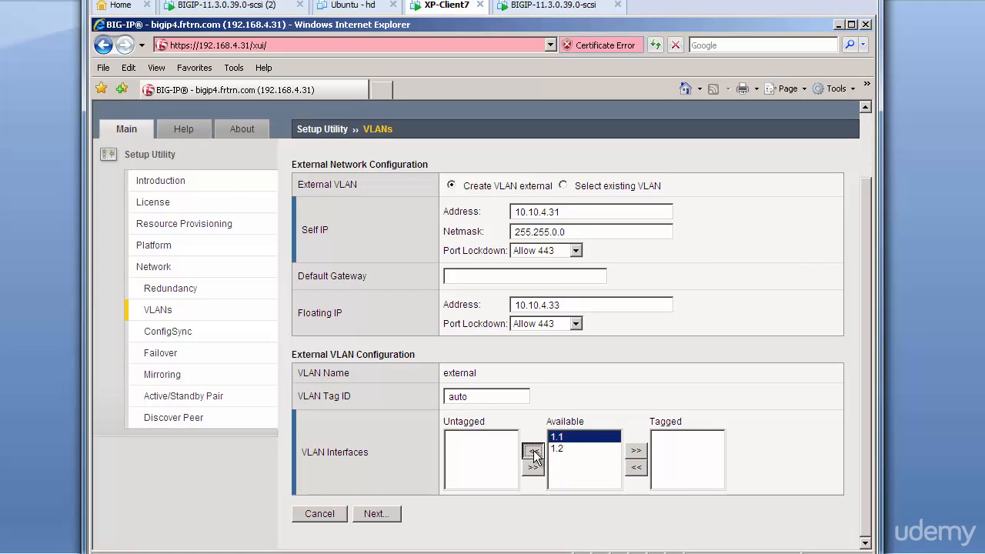
click(380, 514)
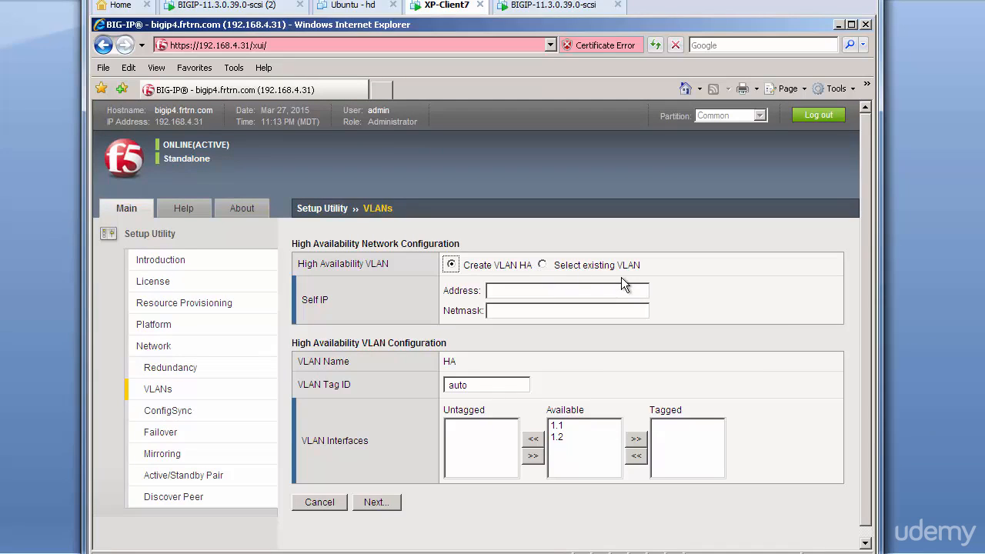
Step: Use the existing internal VLAN for the high availability network and continue to the ConfigSync settings
click(542, 265)
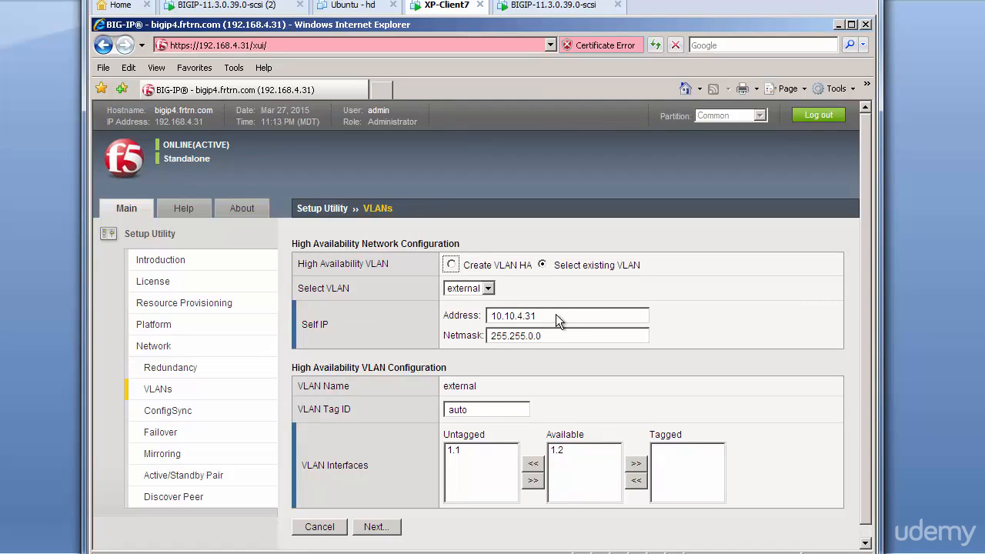
click(487, 288)
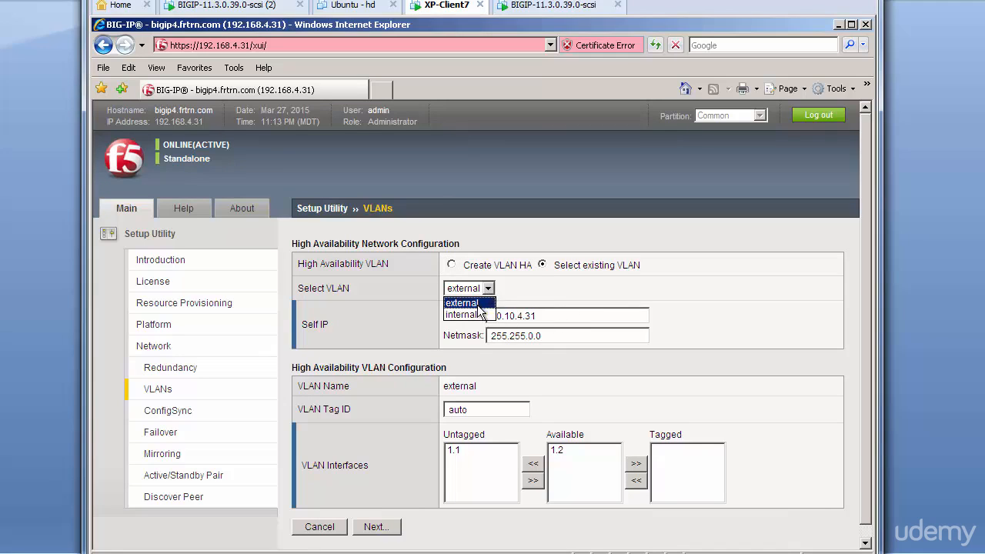
click(481, 312)
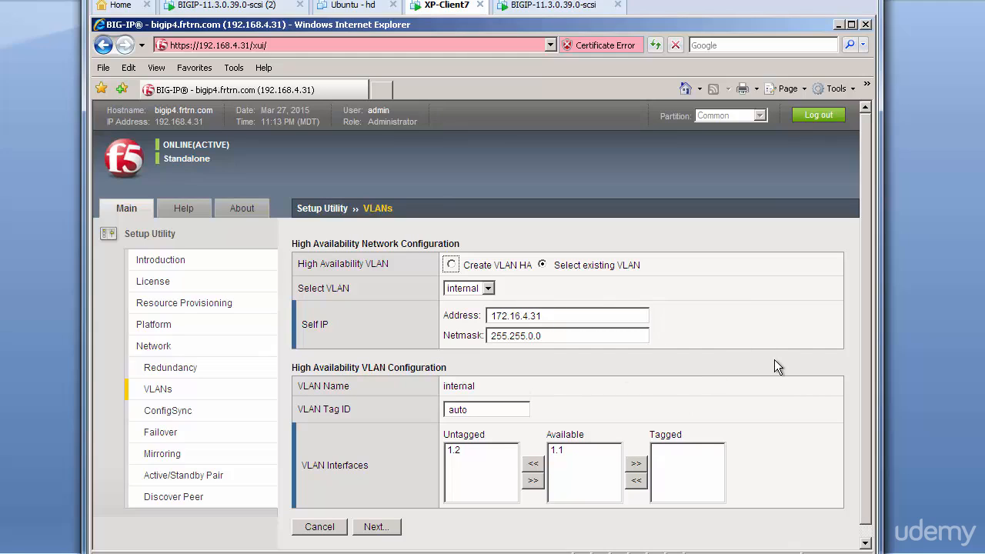
scroll(774, 359, down, 1)
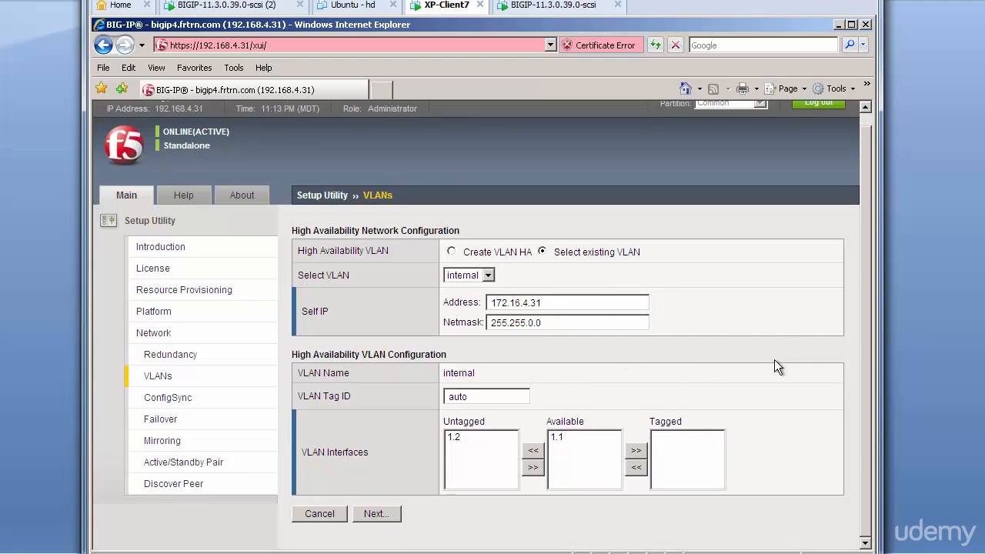
click(374, 514)
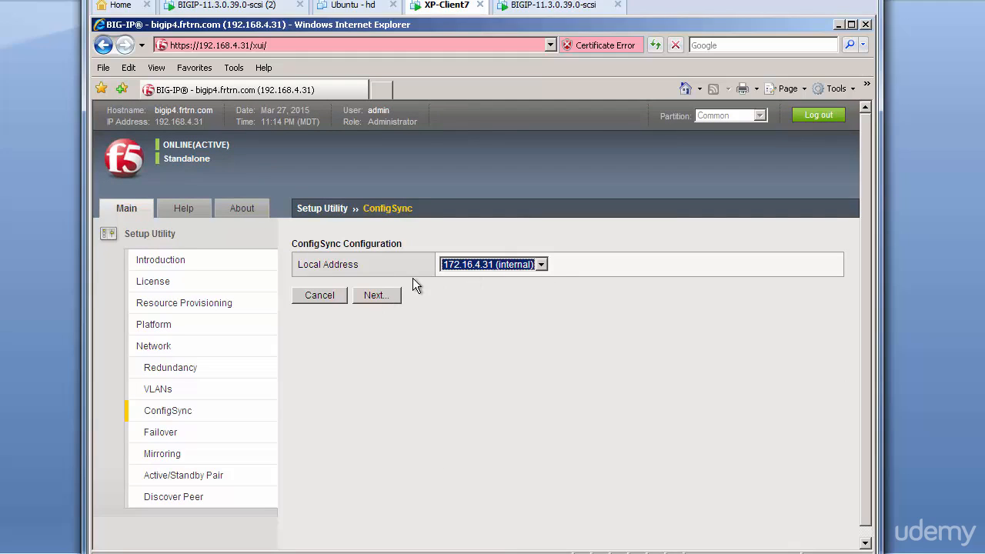
Step: Accept the default ConfigSync, failover and mirroring settings, and finish the Setup Utility without configuring a standard pair
click(383, 294)
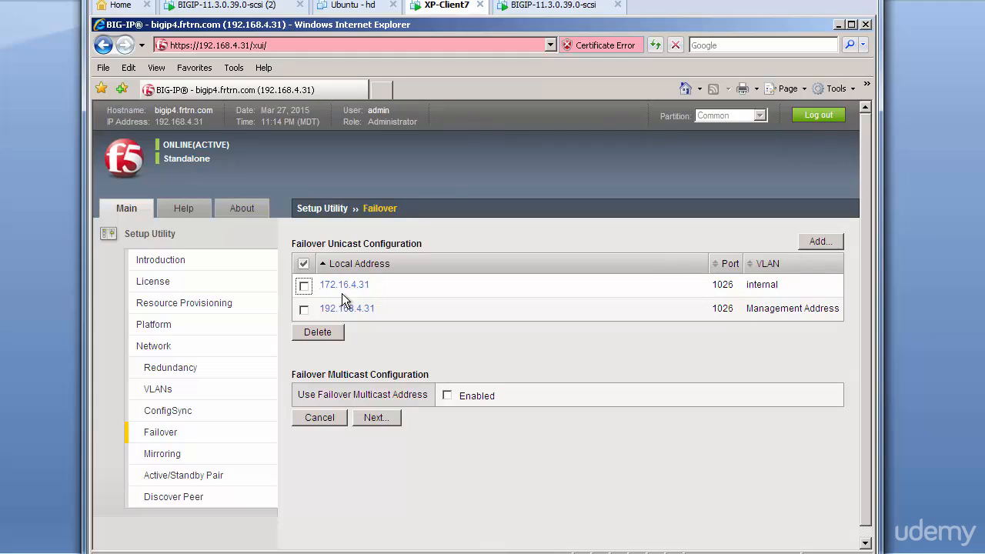
click(381, 419)
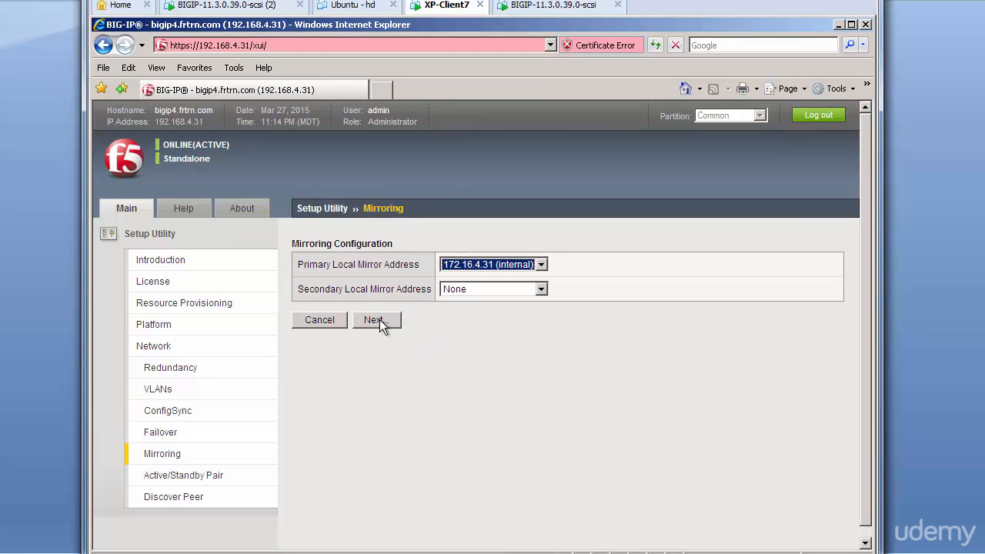
click(379, 320)
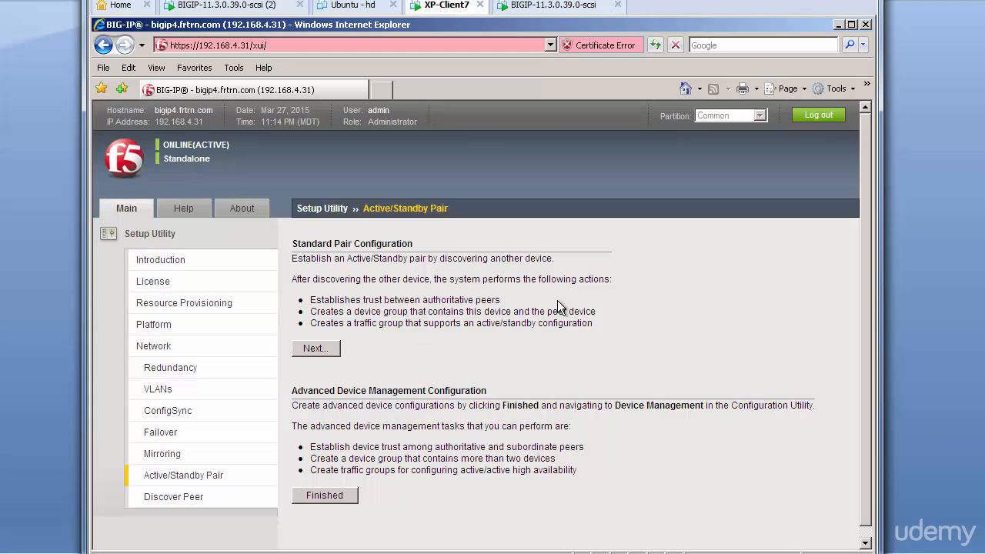
click(332, 494)
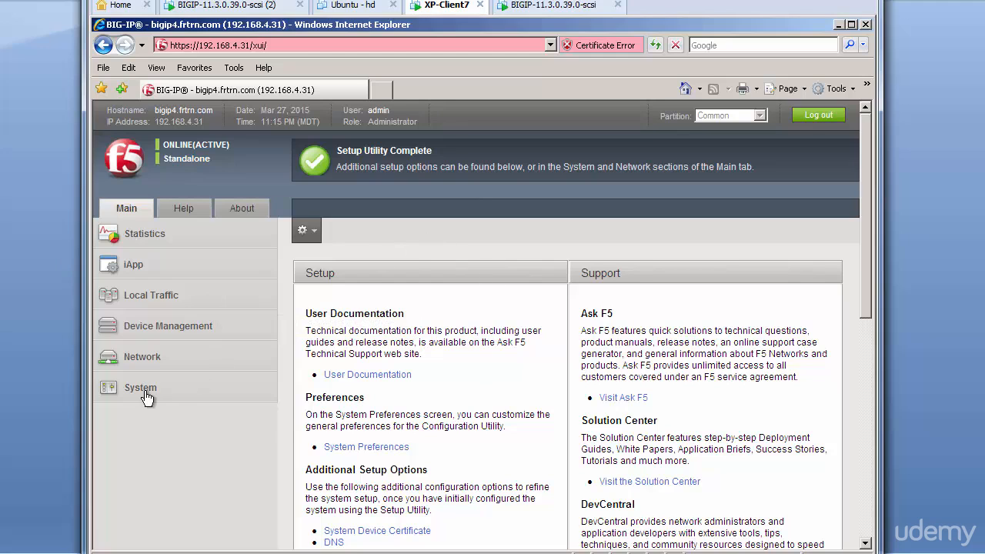
Step: Open the list of system archives
mouse_move(140, 391)
mouse_move(200, 435)
scroll(300, 475, down, 2)
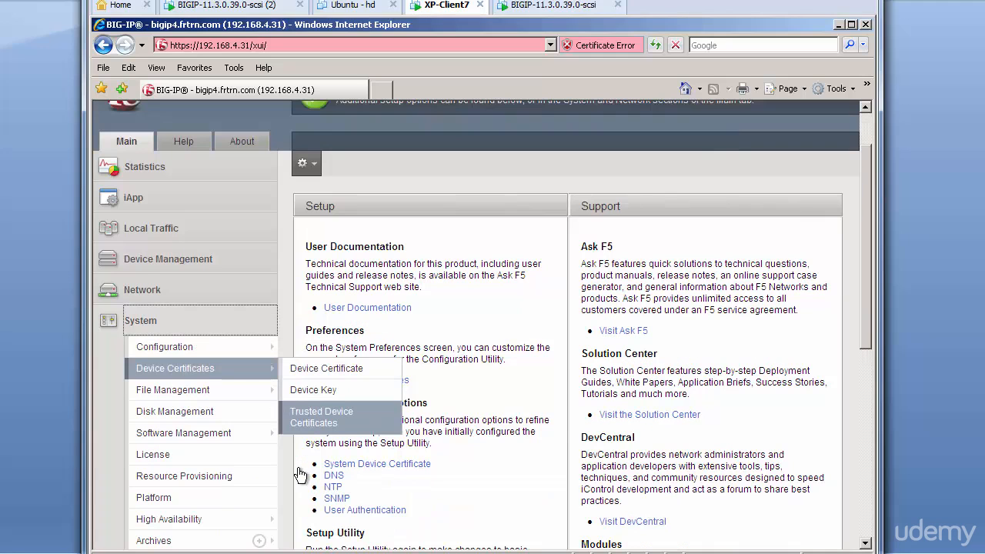
mouse_move(177, 346)
mouse_move(327, 356)
scroll(334, 362, down, 2)
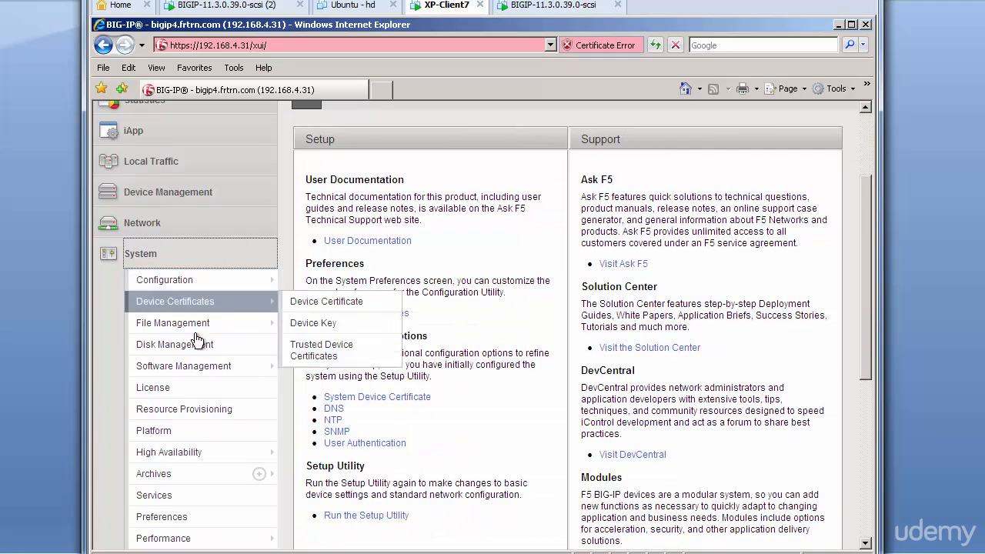
click(205, 473)
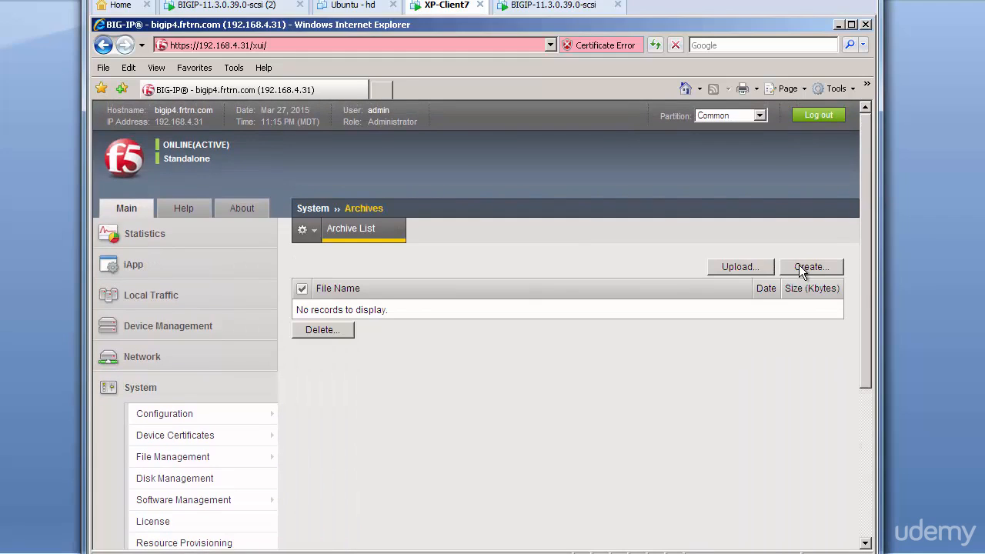
Step: Create a new unencrypted configuration archive named f5ltm_base.ucs with private keys included, and return to the archive list
click(799, 266)
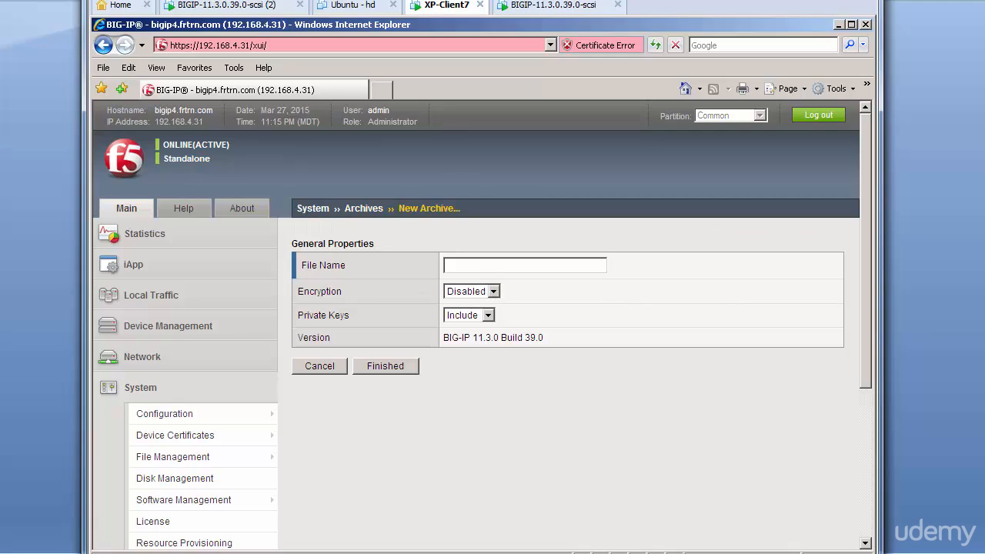
text(f5ltm_base.ucs)
click(398, 366)
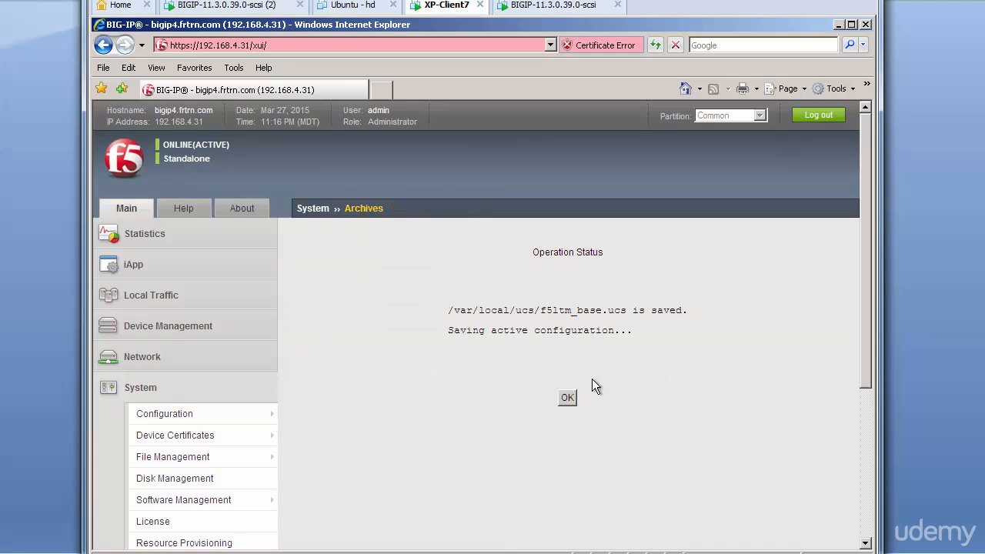
click(565, 398)
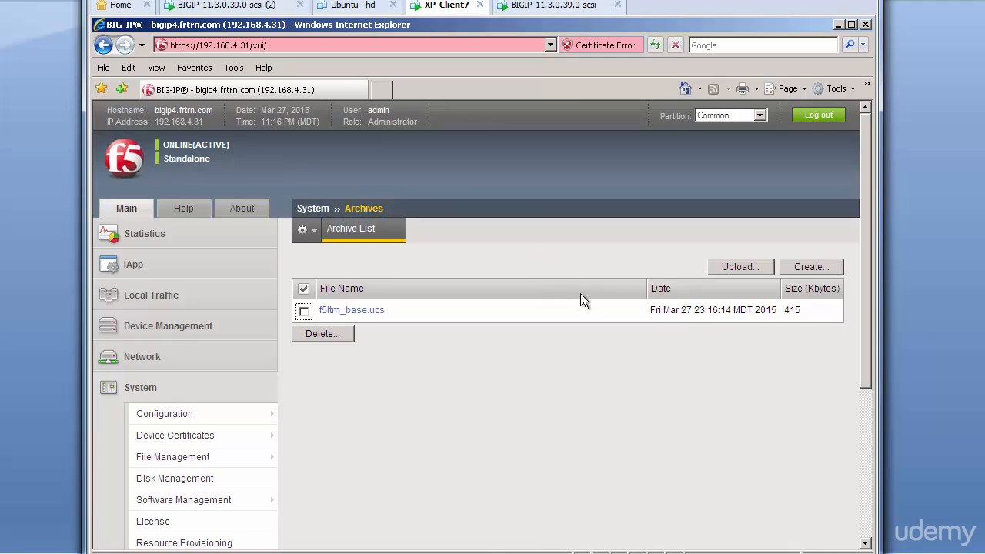
Step: Download the f5ltm_base.ucs archive from its properties page and save it to the Desktop as f5ltm_base
click(370, 313)
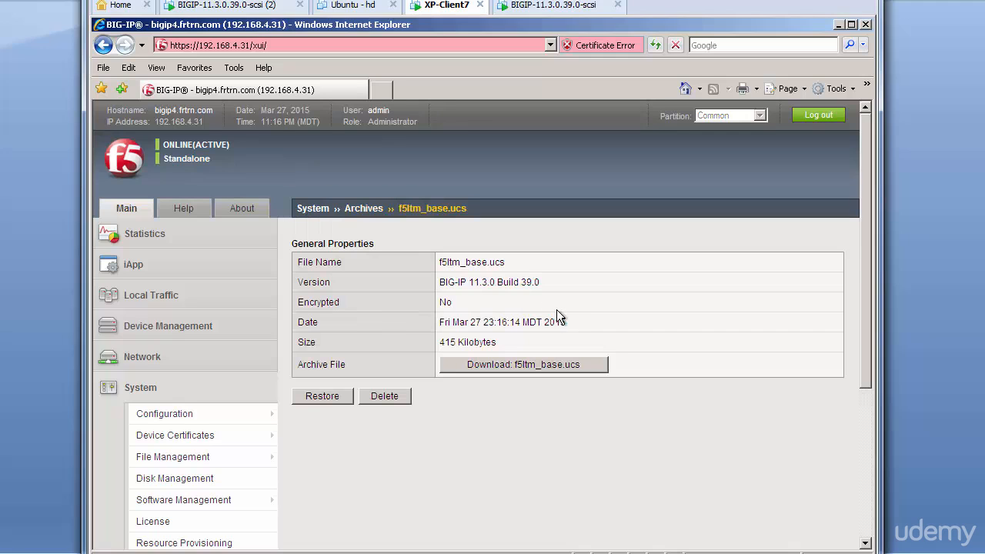
click(530, 365)
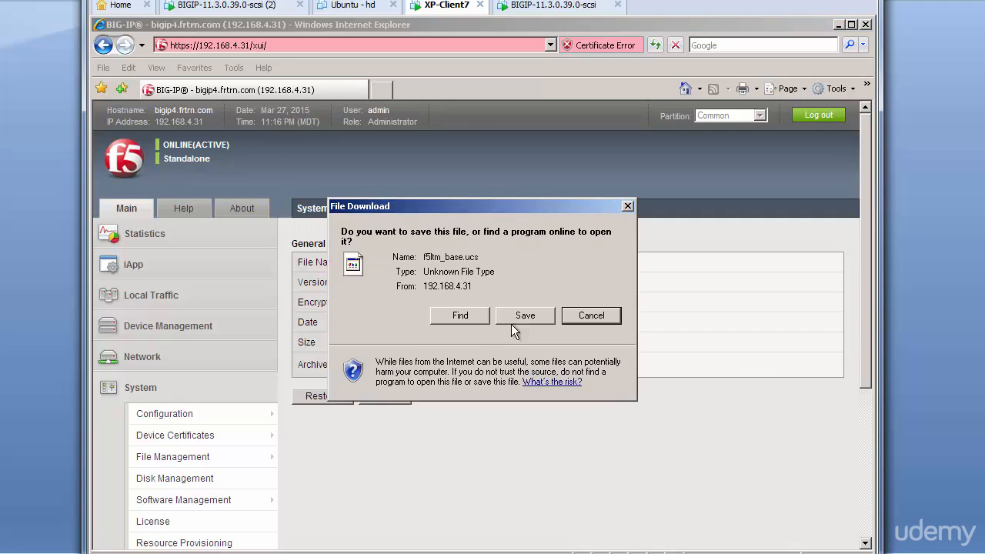
click(520, 315)
click(733, 493)
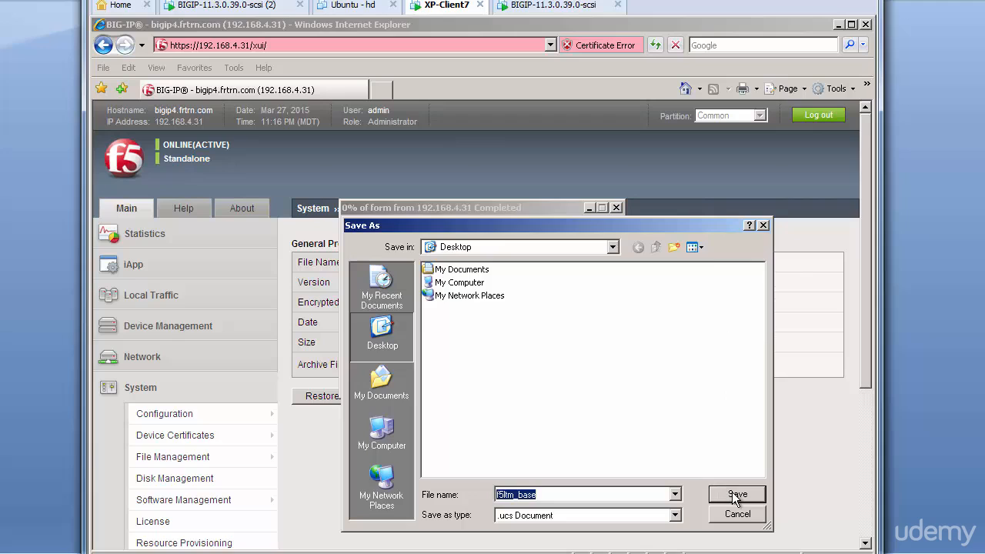
click(578, 378)
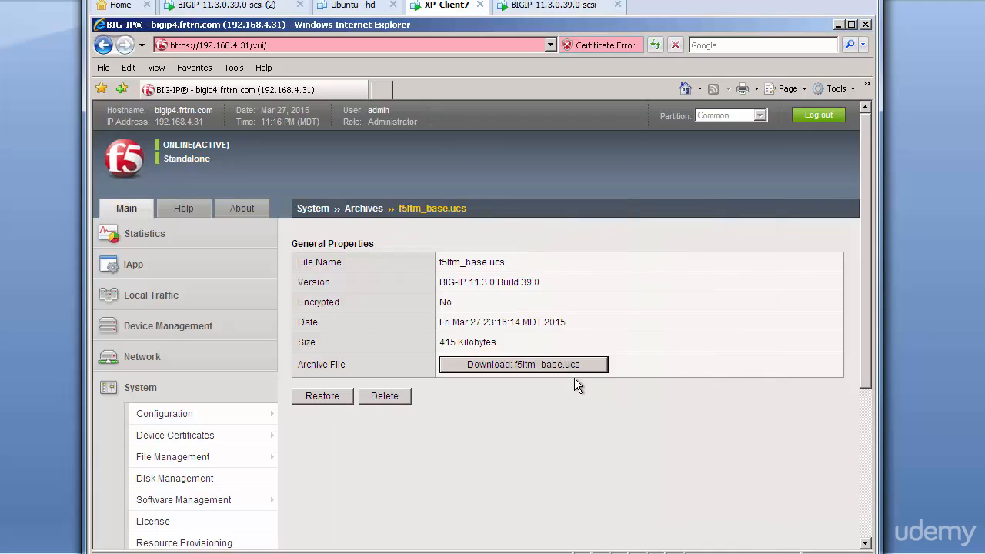